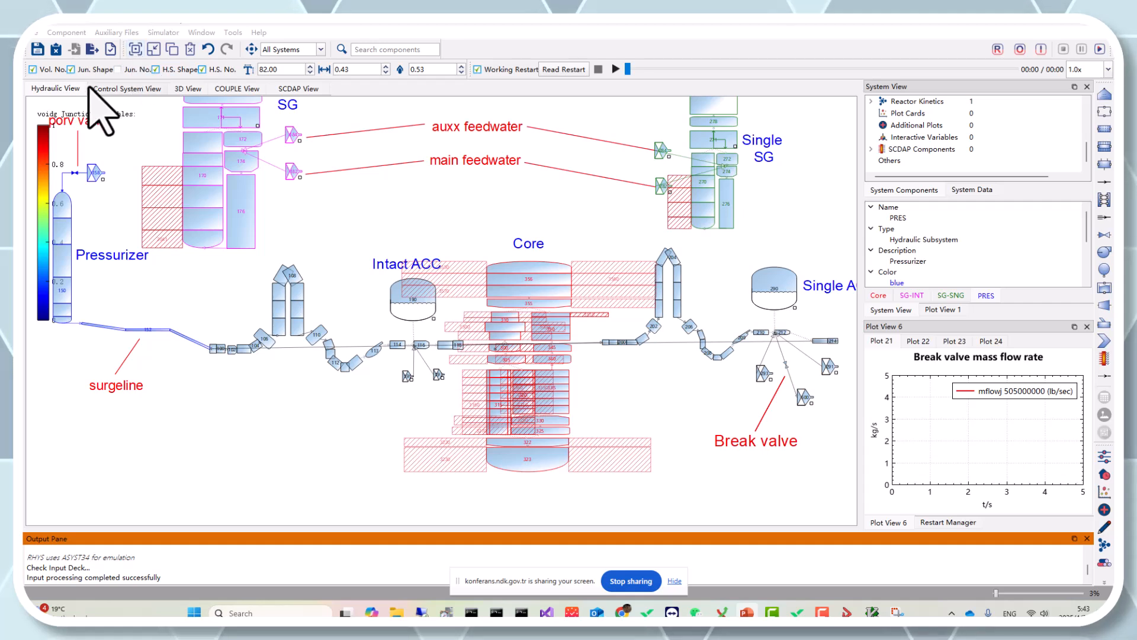
Close the current project without saving it
{"action": "left_click", "coordinate": [54, 49]}
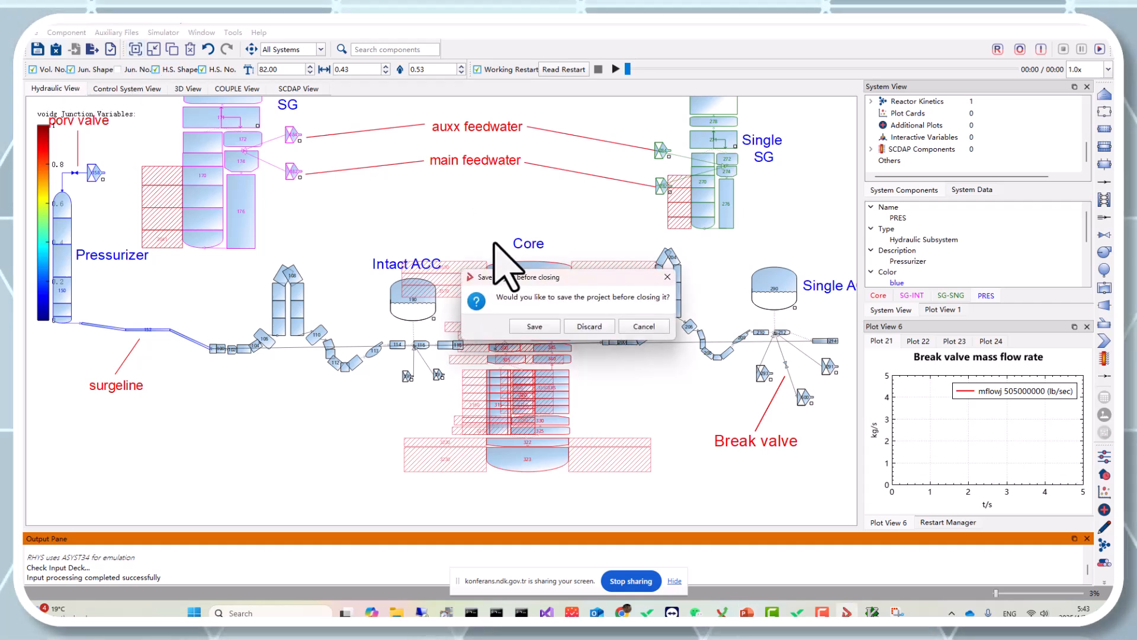
{"action": "left_click", "coordinate": [585, 325]}
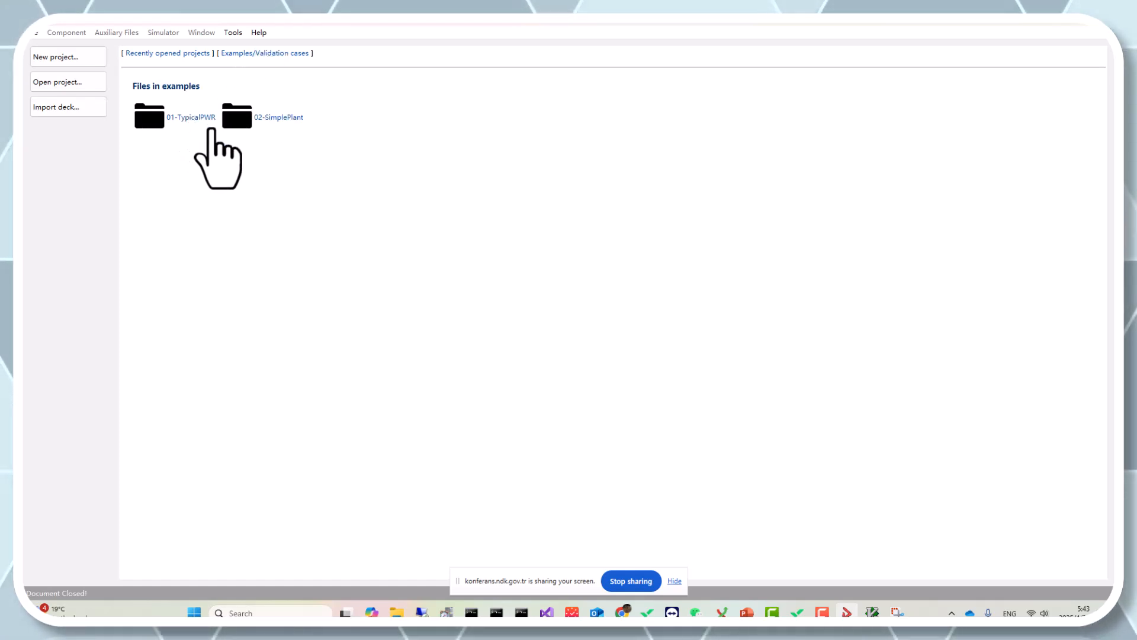
Switch to File Explorer and browse the Sample folder, the Desktop and This PC
{"action": "left_click", "coordinate": [397, 612]}
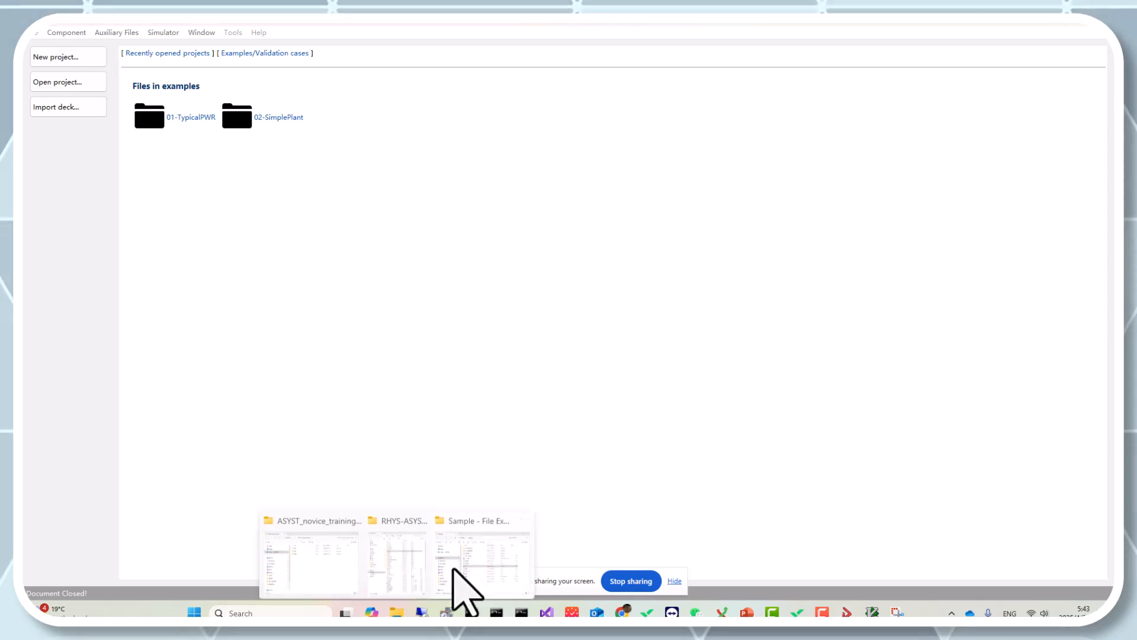
{"action": "left_click", "coordinate": [482, 556]}
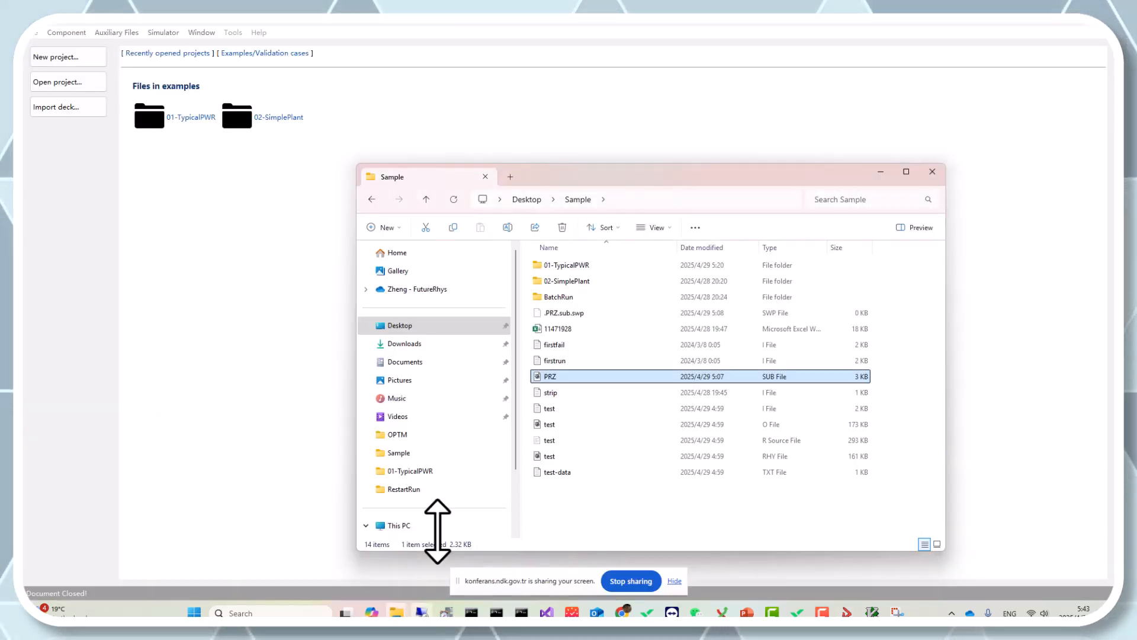
{"action": "left_click", "coordinate": [427, 325]}
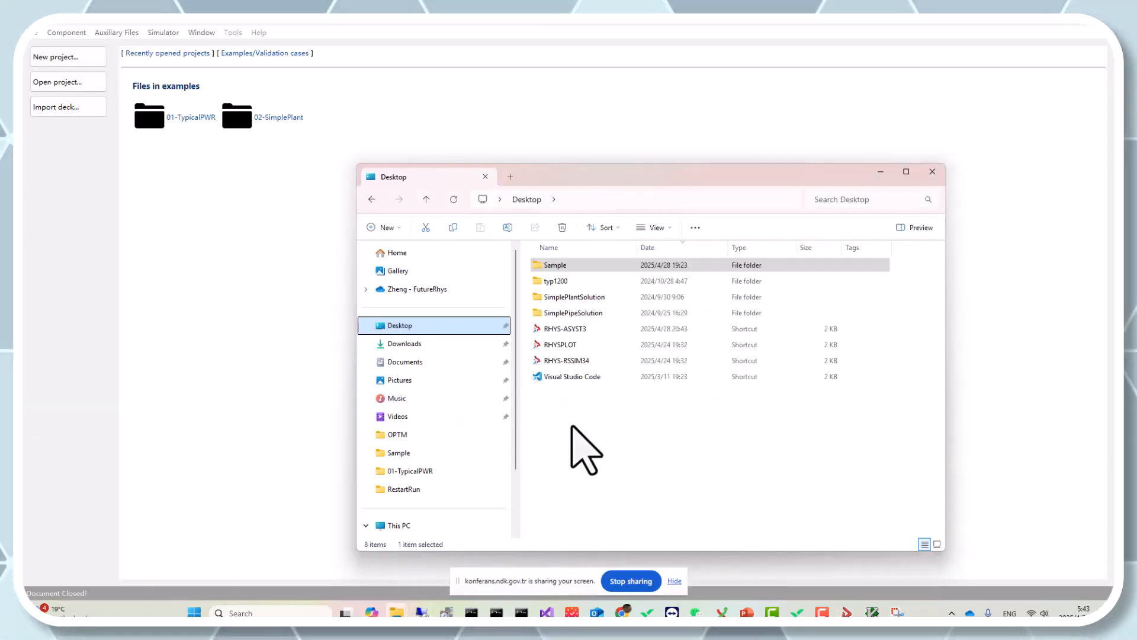
{"action": "left_click", "coordinate": [416, 526]}
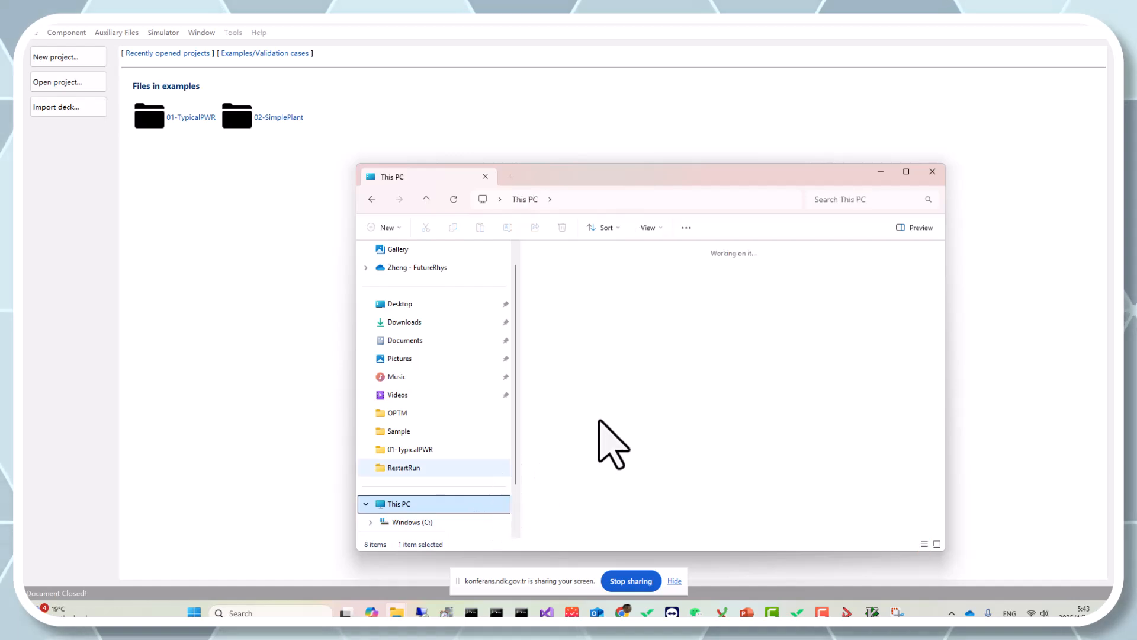
{"action": "double_click", "coordinate": [592, 265]}
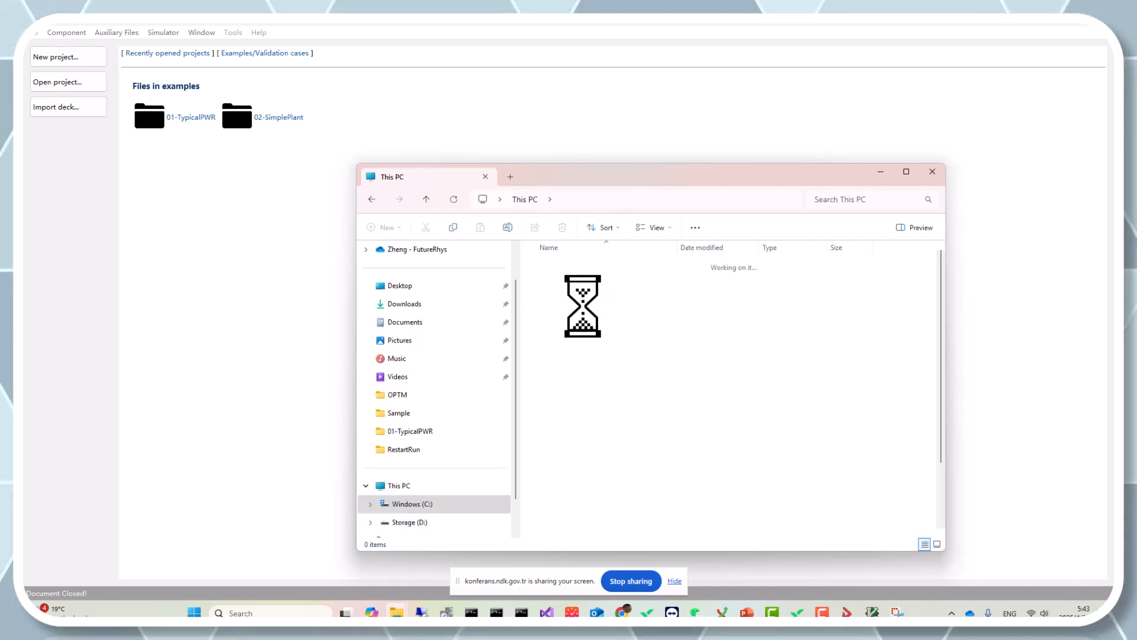
{"action": "left_click", "coordinate": [421, 36]}
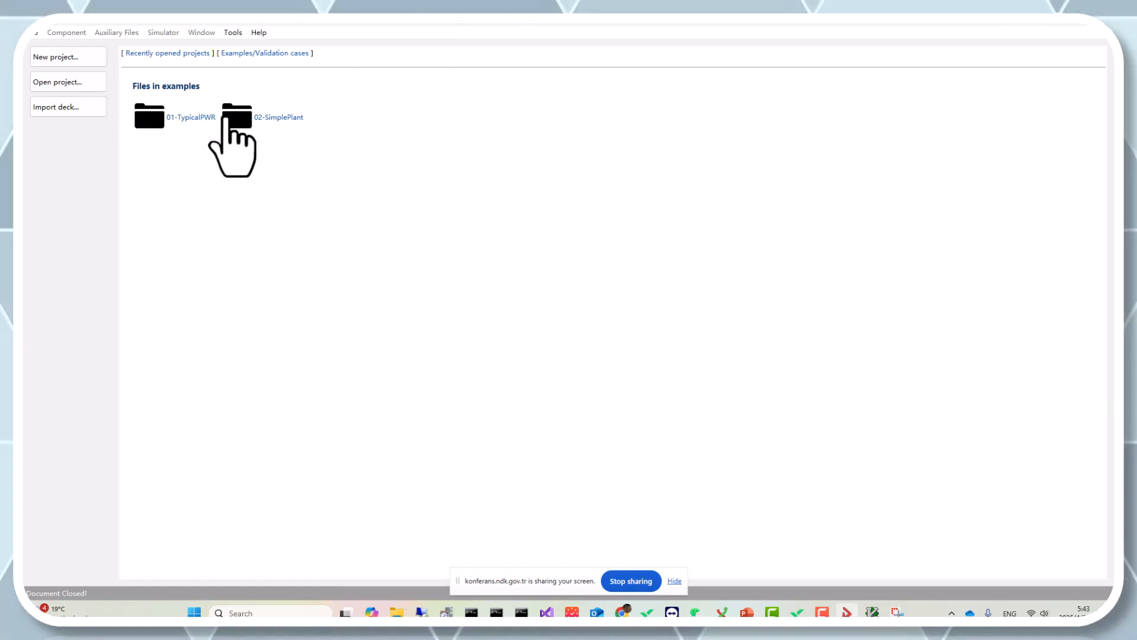
Open the 01-TypicalPWR example project 01_TYPPWR_3600MW_sbreak from the Sample folder
{"action": "left_click", "coordinate": [207, 118]}
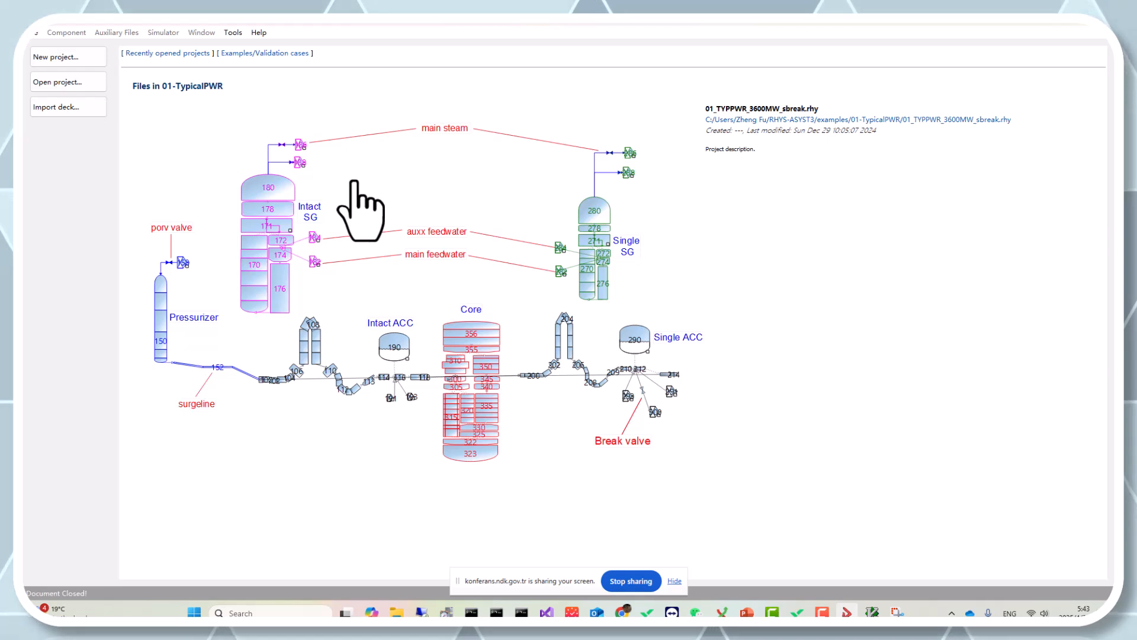
{"action": "left_click", "coordinate": [377, 183]}
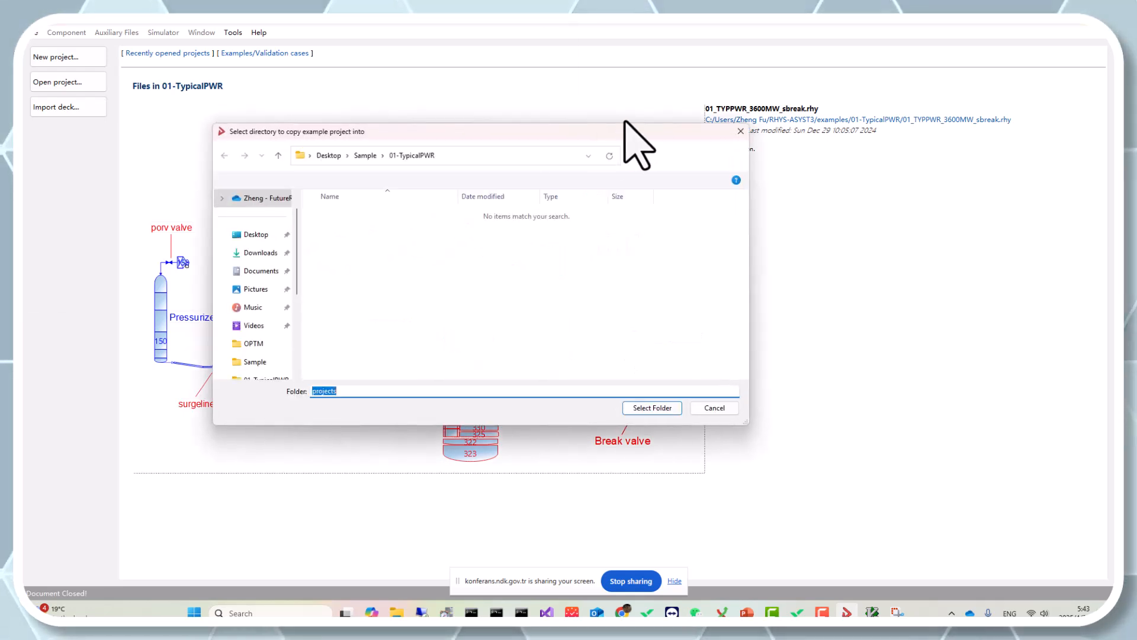
{"action": "left_click", "coordinate": [740, 131]}
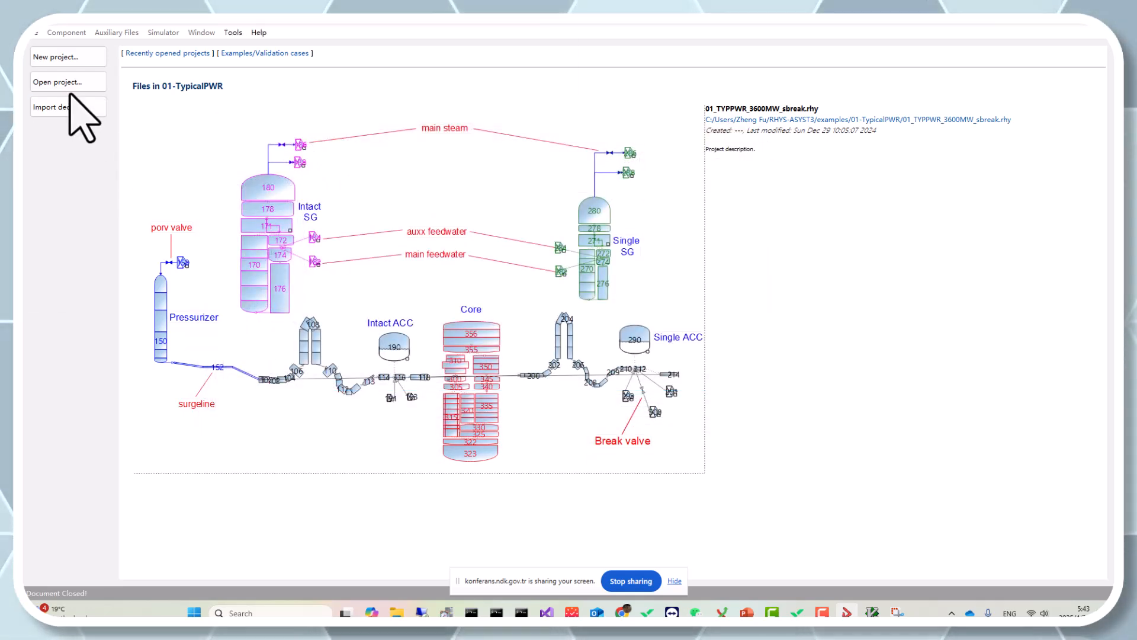
{"action": "left_click", "coordinate": [366, 182]}
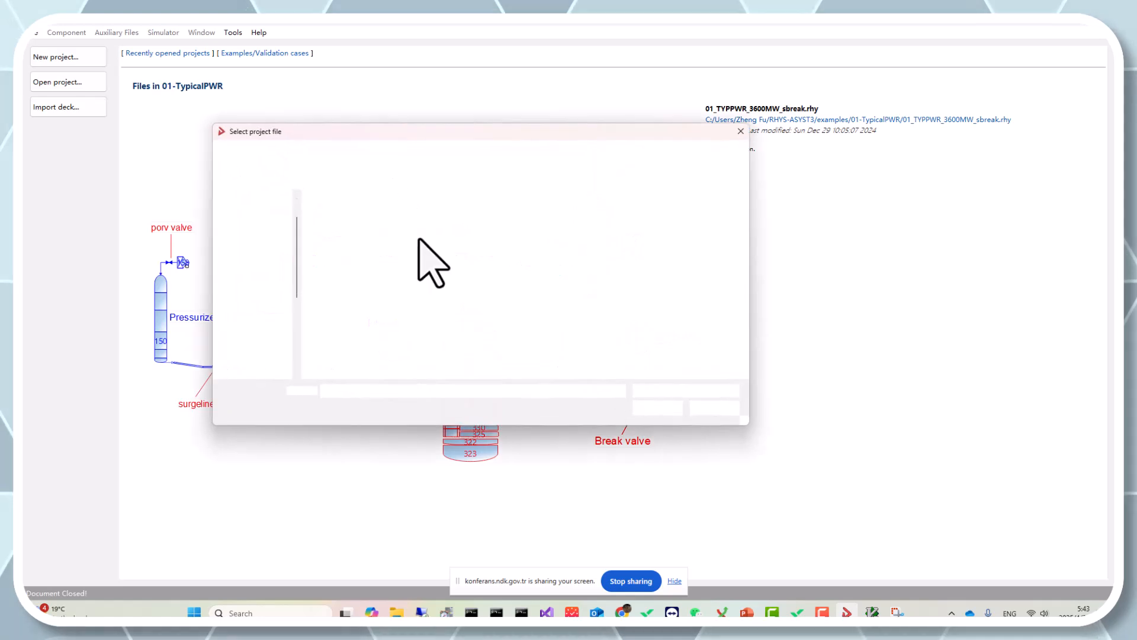
{"action": "double_click", "coordinate": [393, 216]}
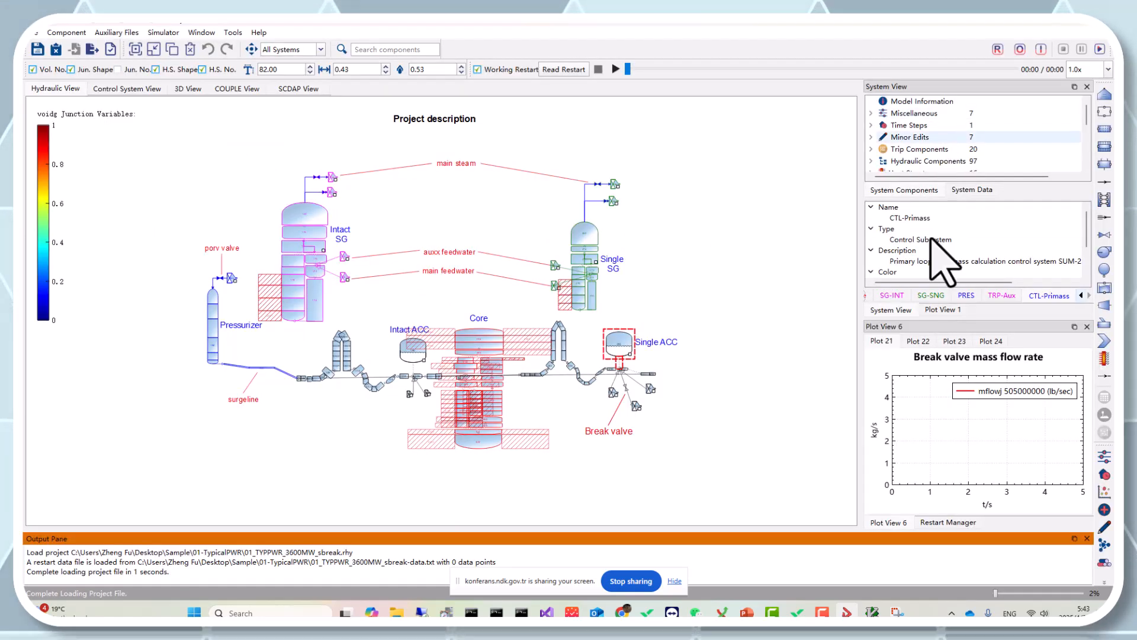
Rearrange the docked side panels to display Plot View 6 and enlarge the output pane
{"action": "left_click_drag", "start_coordinate": [932, 330], "coordinate": [972, 117]}
{"action": "left_click_drag", "start_coordinate": [936, 326], "coordinate": [930, 476]}
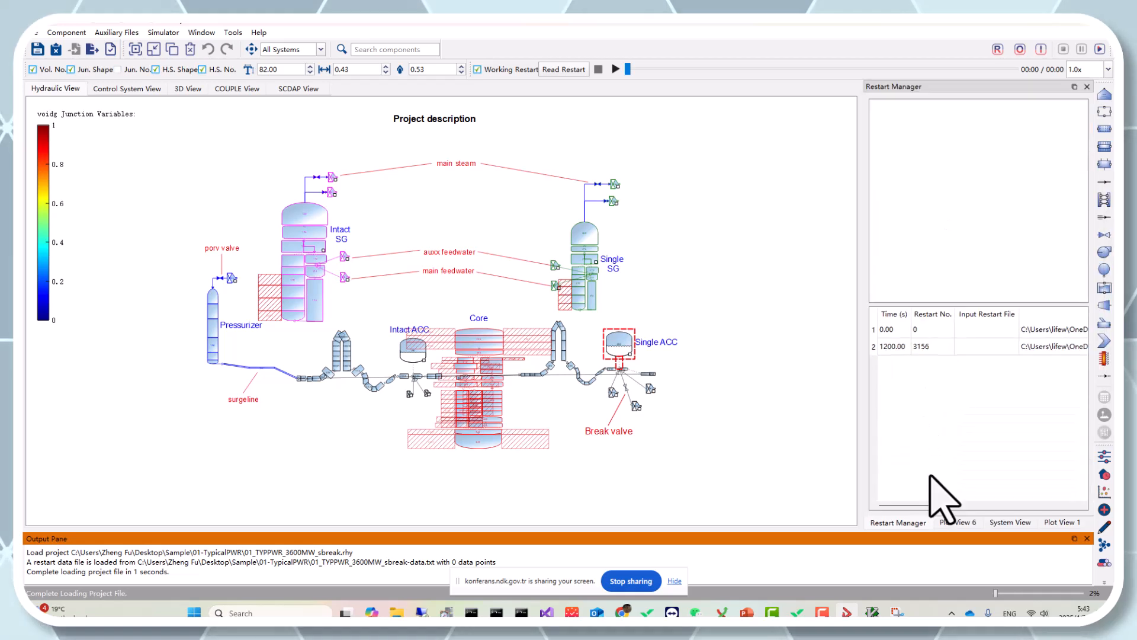
{"action": "left_click", "coordinate": [958, 522]}
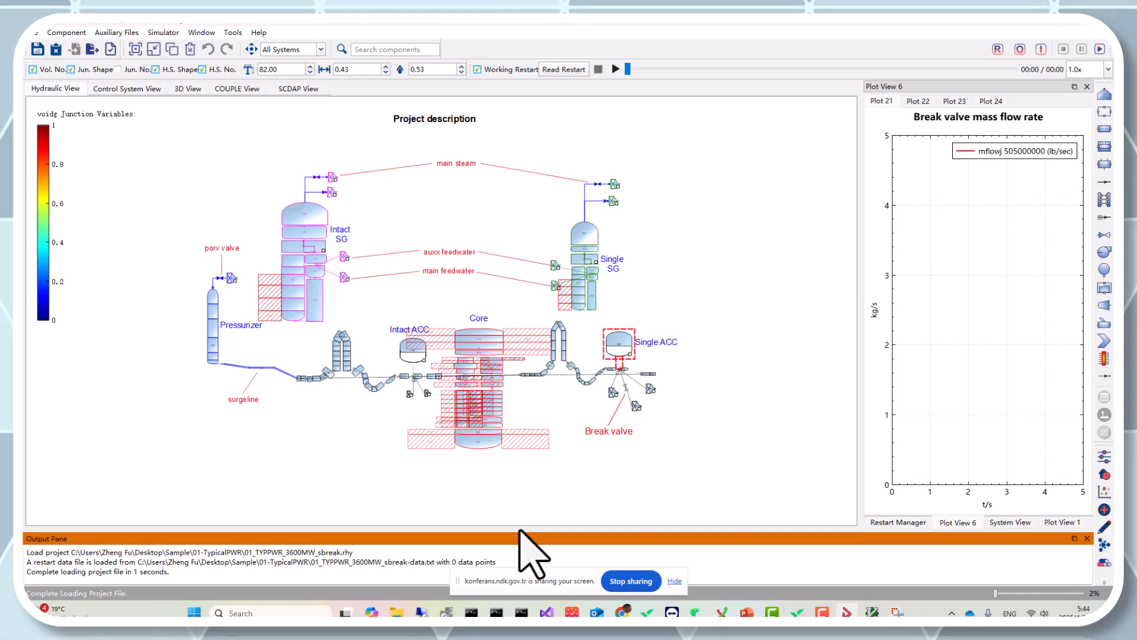
{"action": "left_click_drag", "start_coordinate": [518, 532], "coordinate": [527, 484]}
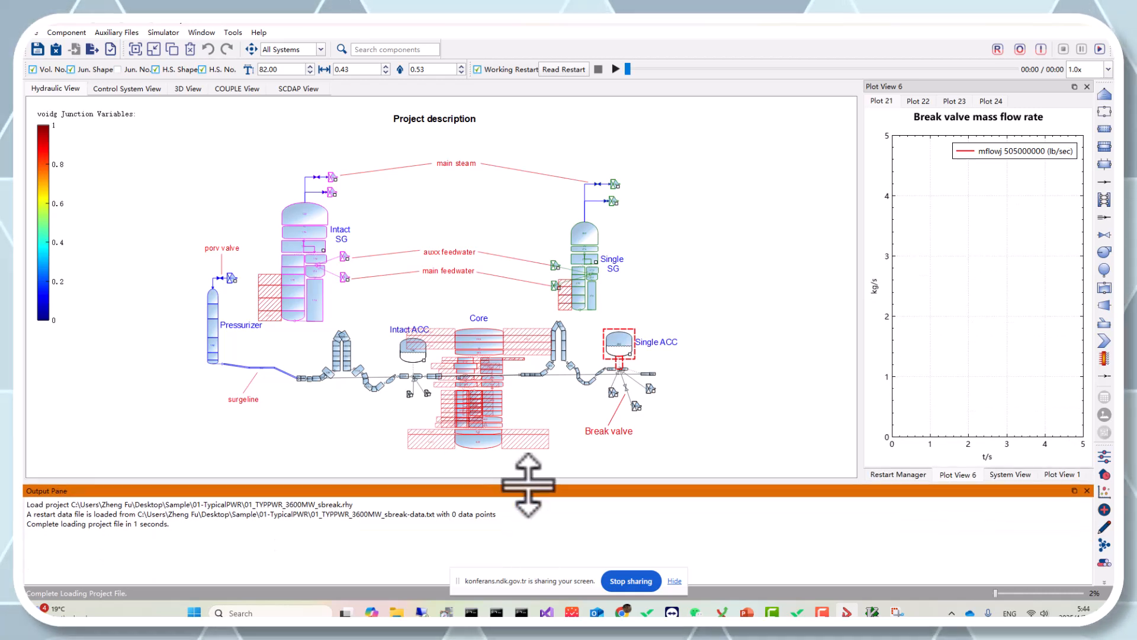
{"action": "left_click", "coordinate": [172, 32]}
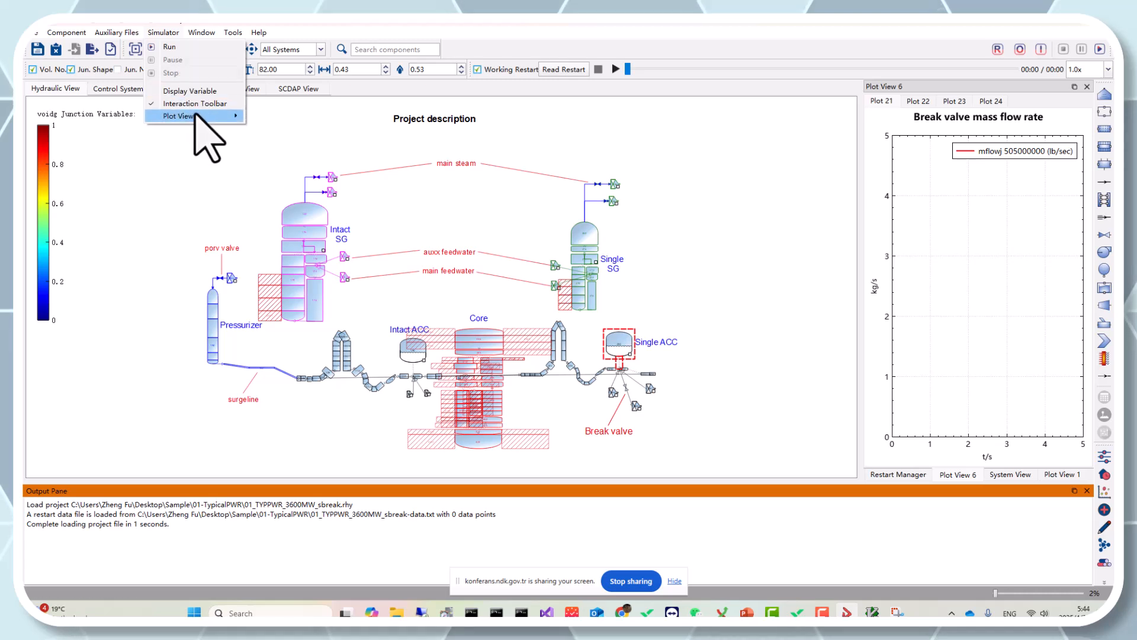
{"action": "mouse_move", "coordinate": [219, 117]}
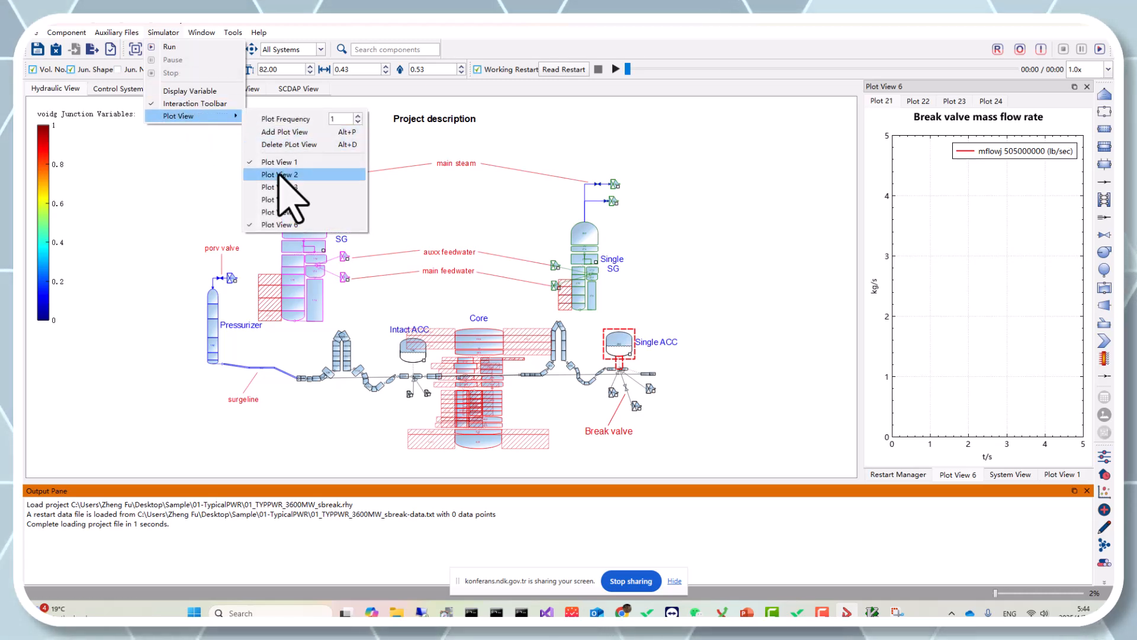
{"action": "left_click", "coordinate": [873, 267]}
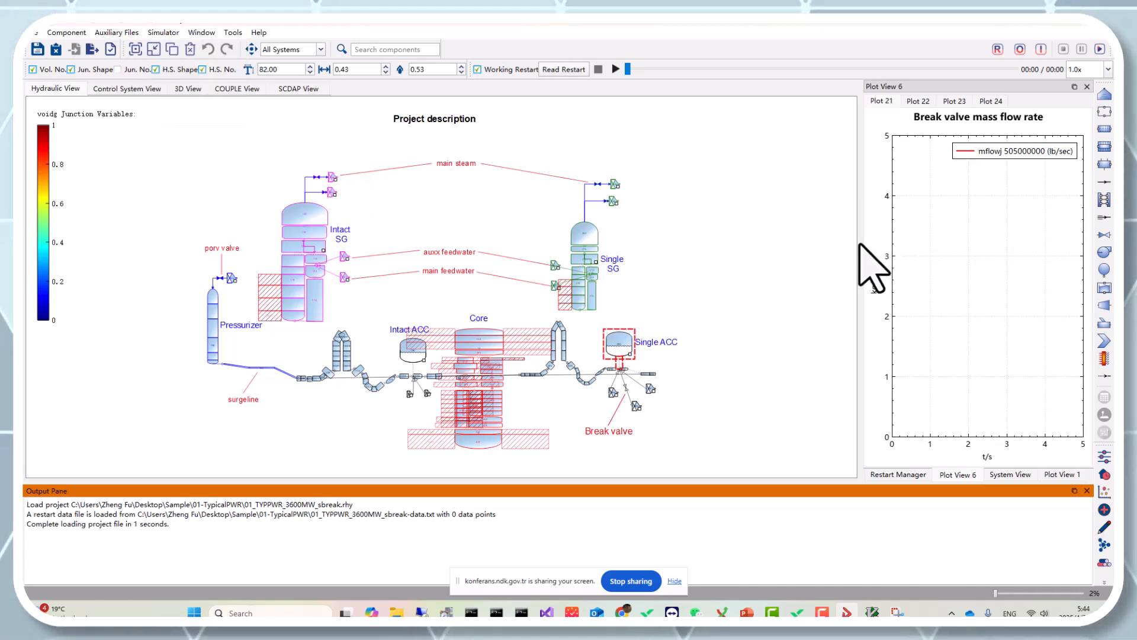
{"action": "right_click", "coordinate": [313, 220]}
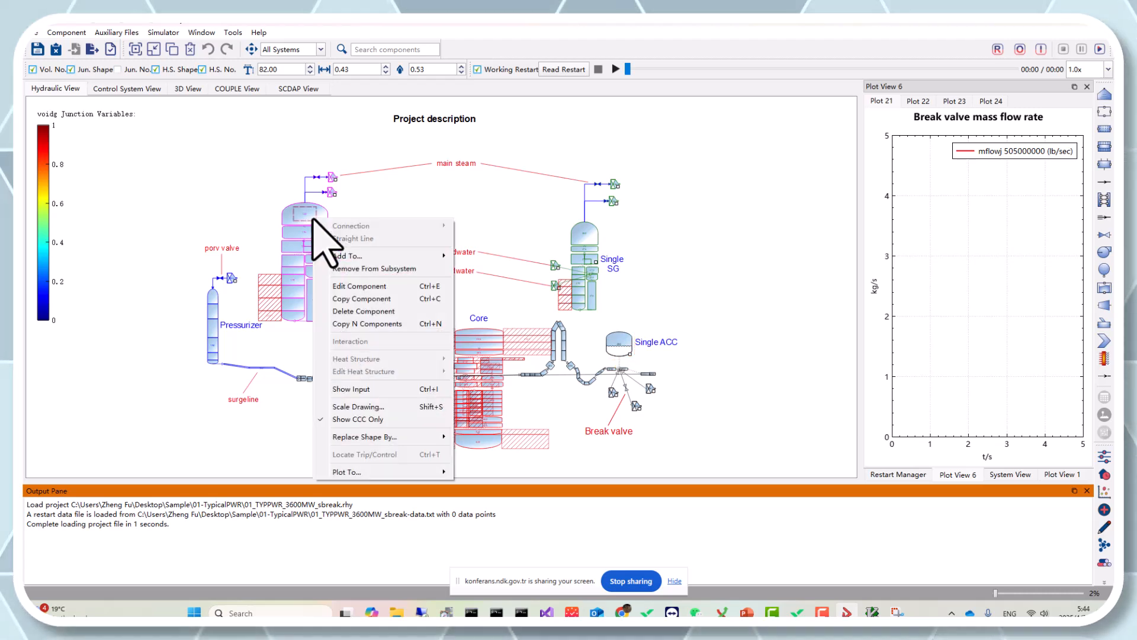
{"action": "left_click", "coordinate": [275, 71]}
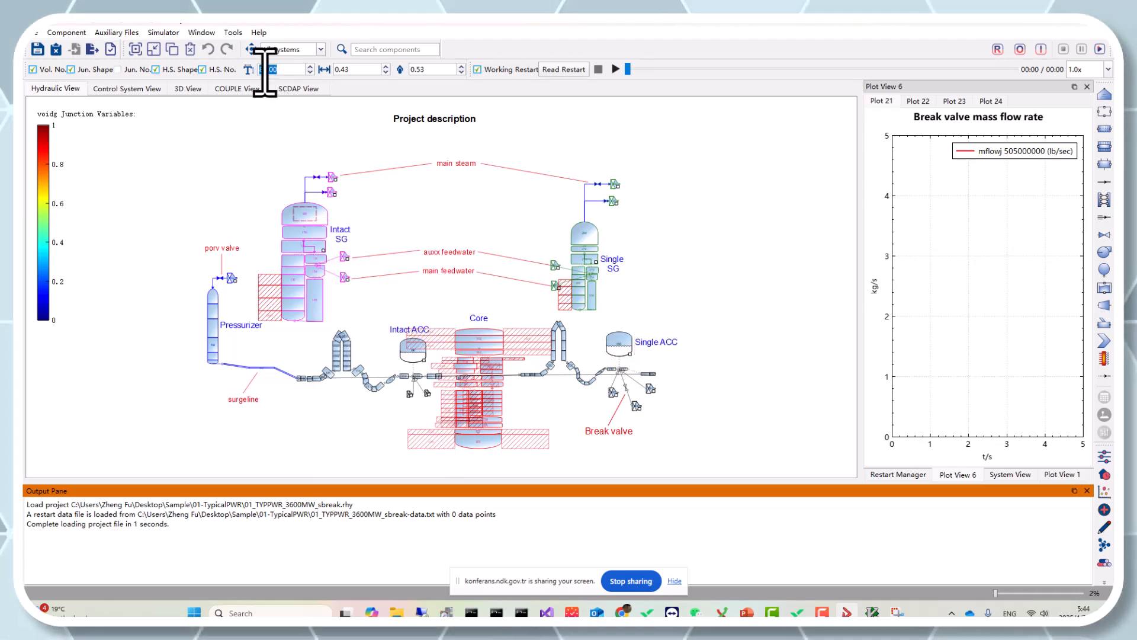
{"action": "left_click", "coordinate": [466, 224]}
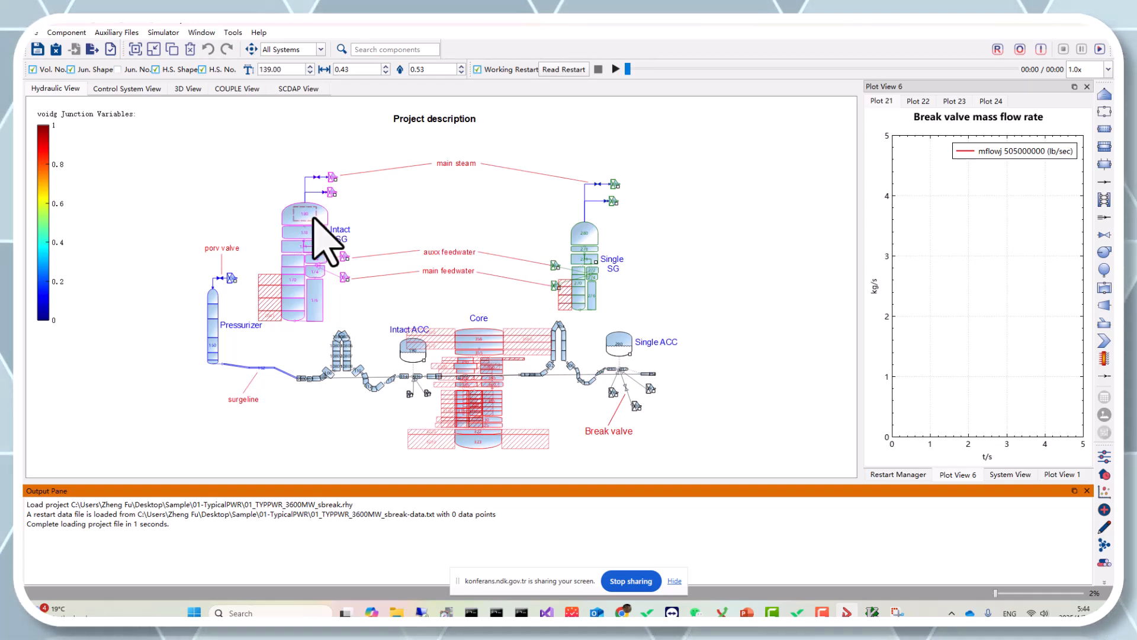
{"action": "right_click", "coordinate": [313, 218]}
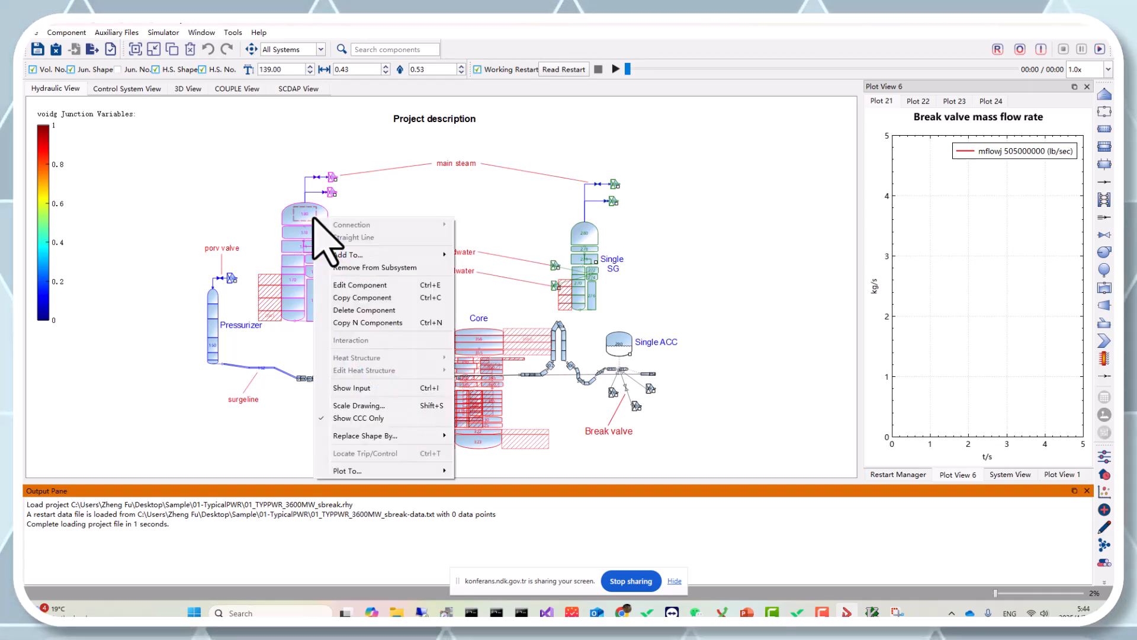
{"action": "mouse_move", "coordinate": [437, 471]}
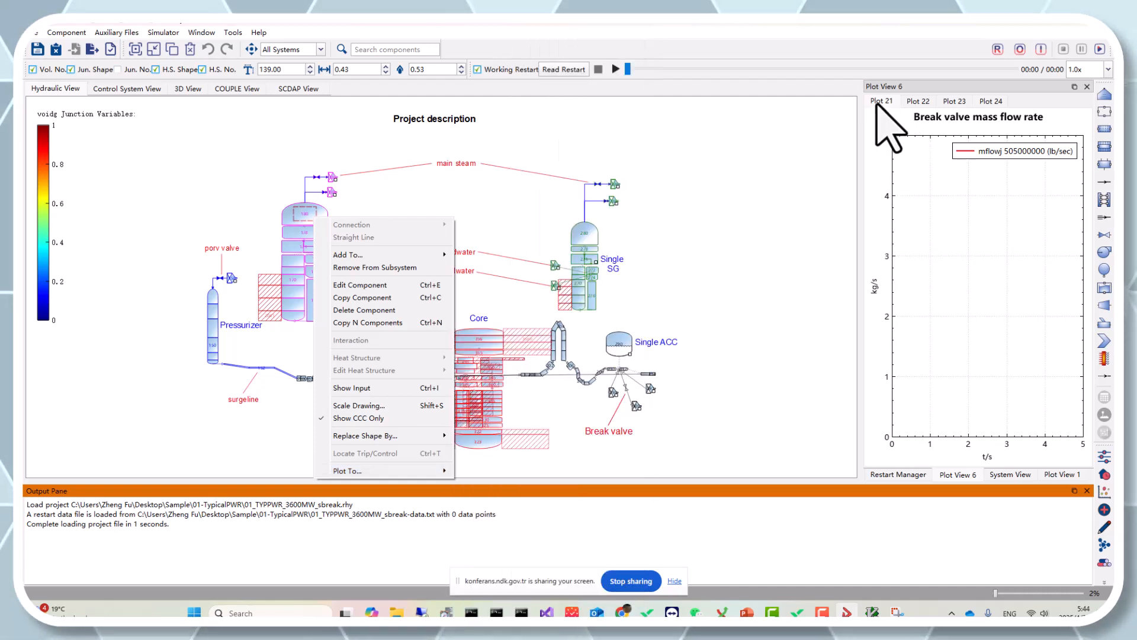
Look through the Plot 21 to Plot 24 tabs of Plot View 6
{"action": "left_click", "coordinate": [921, 101]}
{"action": "left_click", "coordinate": [949, 99]}
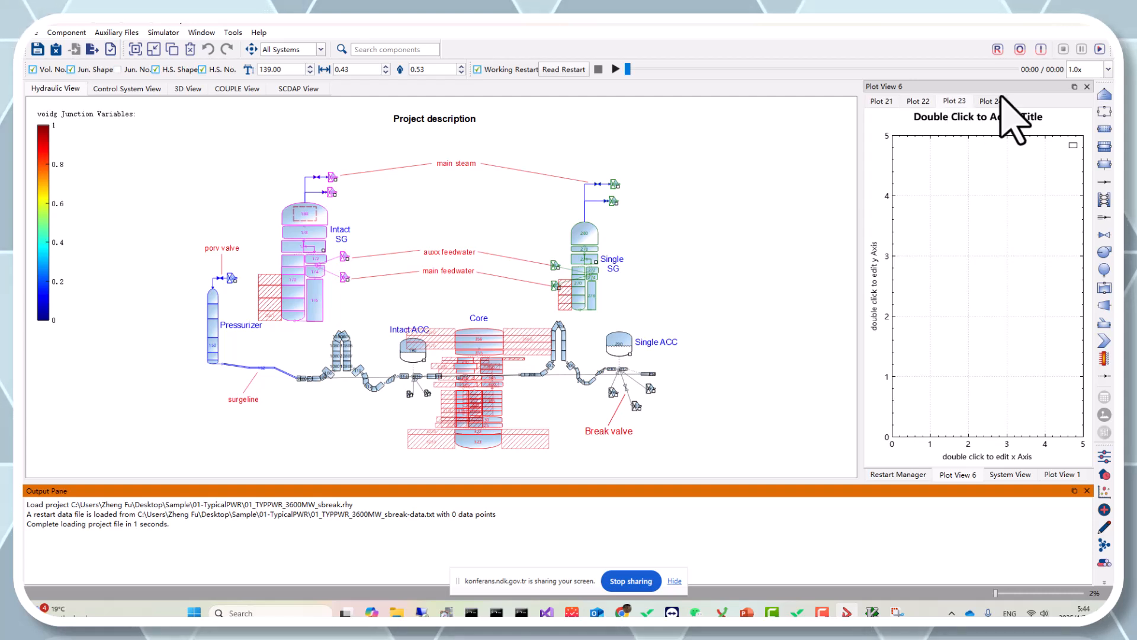
{"action": "left_click", "coordinate": [1000, 98]}
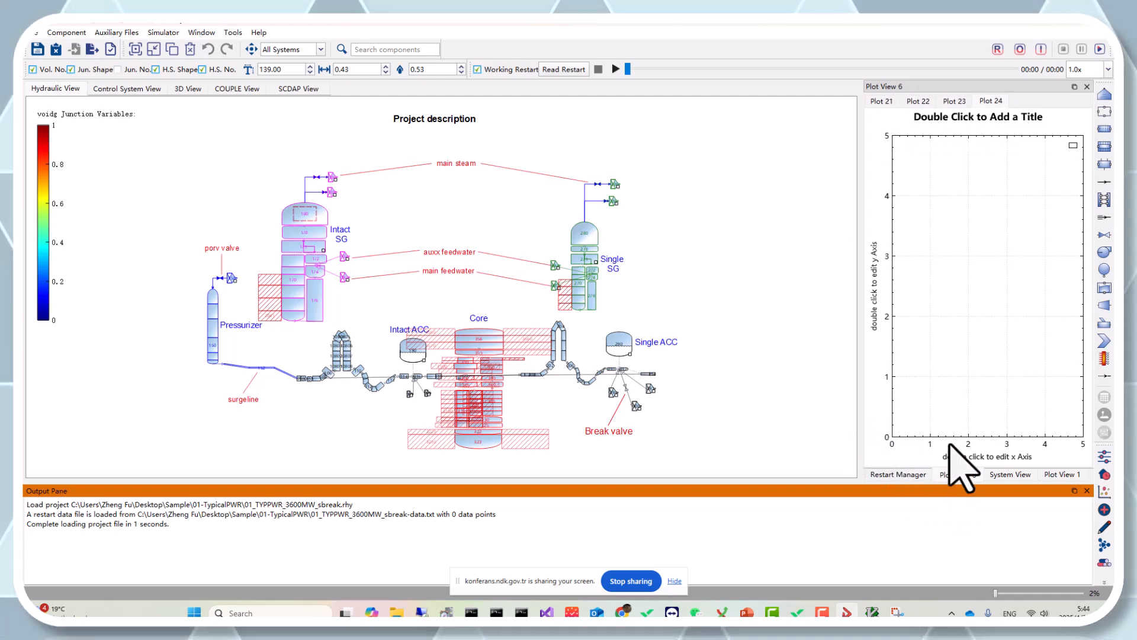
{"action": "left_click", "coordinate": [882, 101]}
{"action": "left_click", "coordinate": [918, 101]}
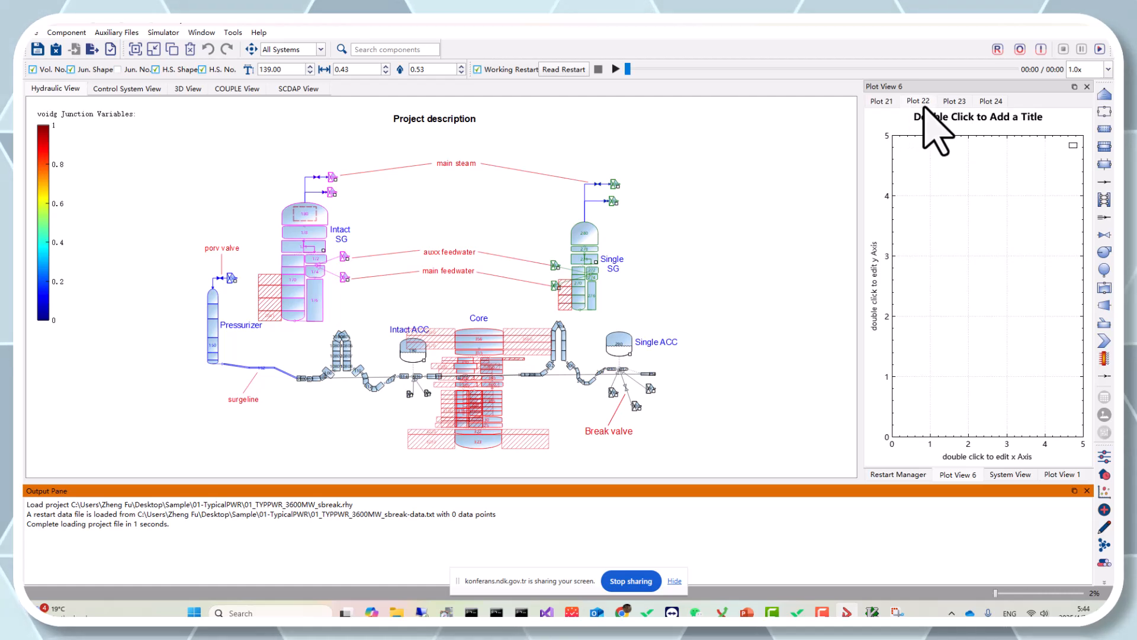
{"action": "left_click", "coordinate": [954, 101]}
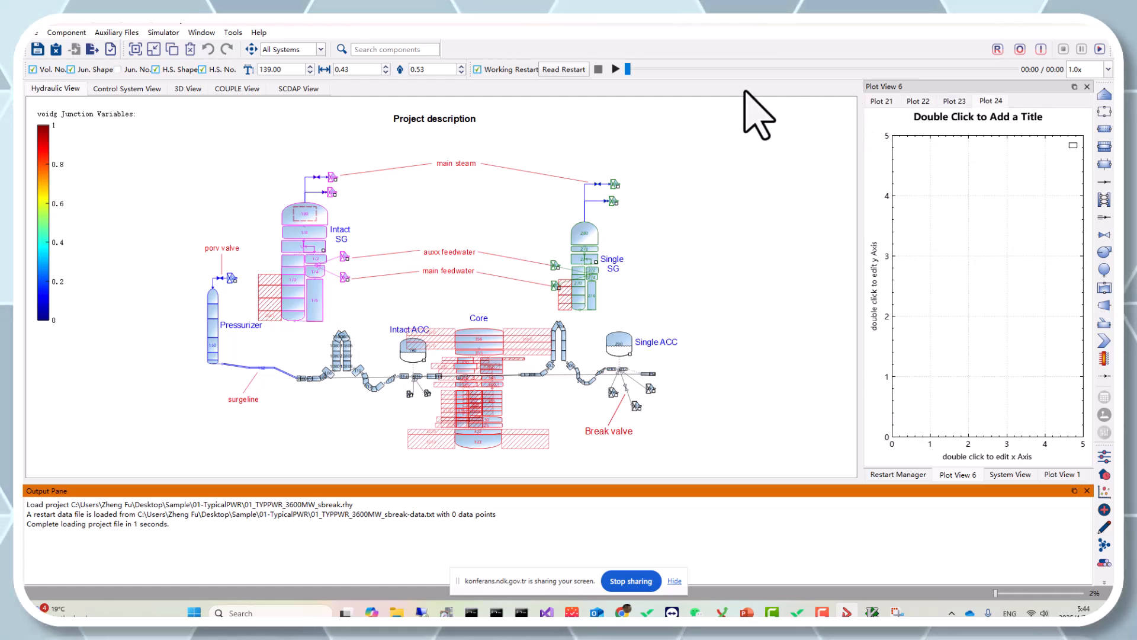
Switch between Plot View 1 and Plot View 6 to compare their plots
{"action": "right_click", "coordinate": [403, 42]}
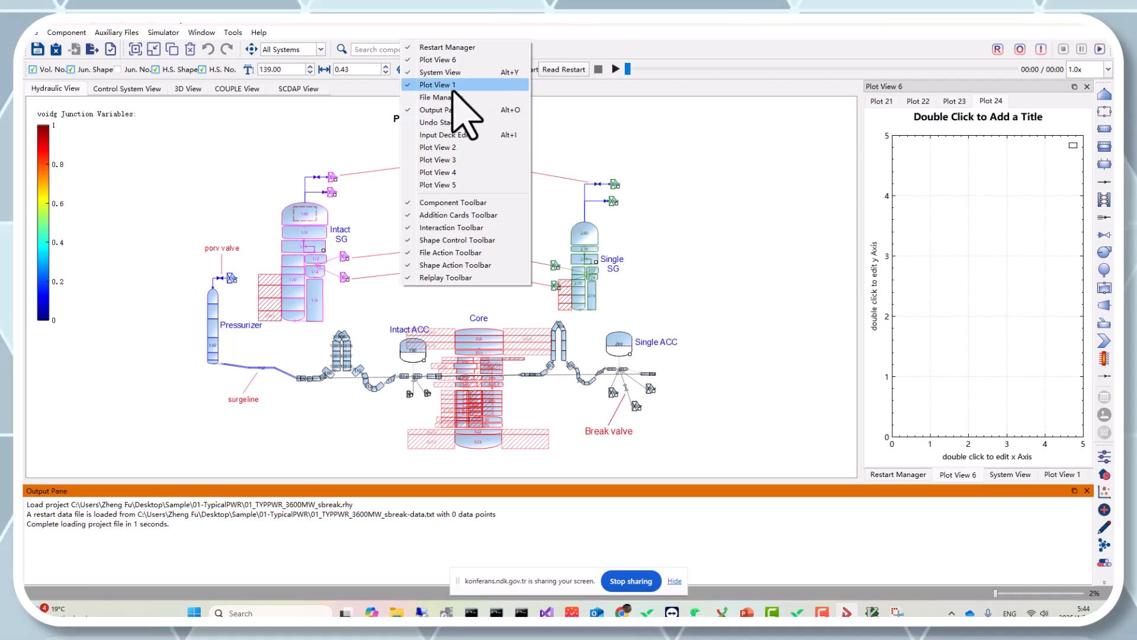
{"action": "left_click", "coordinate": [1064, 477]}
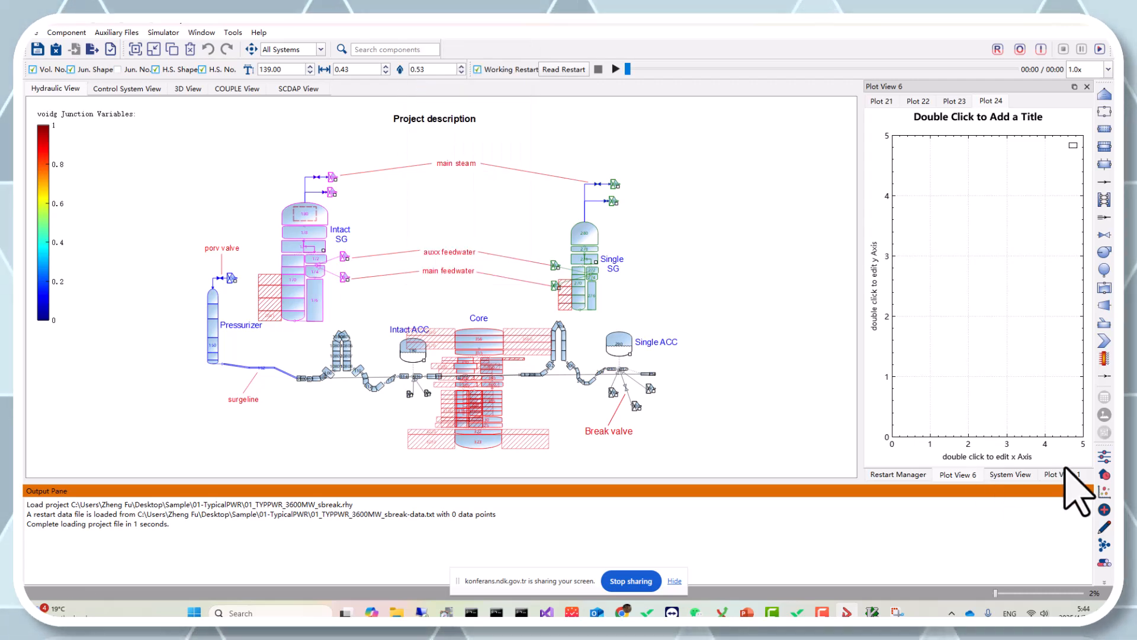
{"action": "left_click", "coordinate": [1064, 474]}
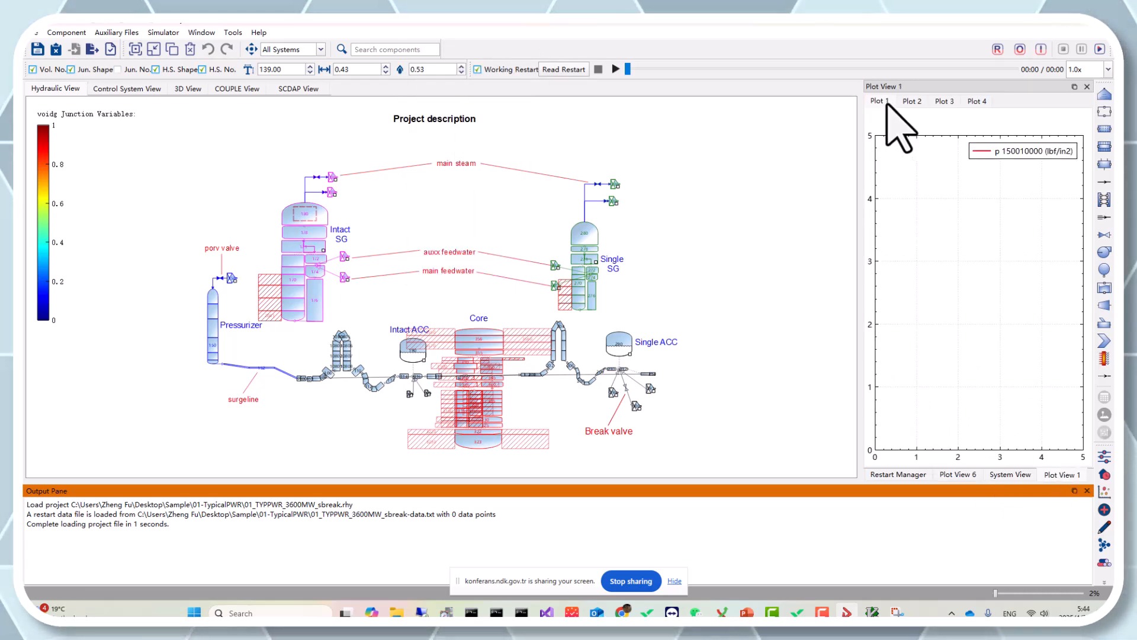
{"action": "left_click", "coordinate": [964, 474]}
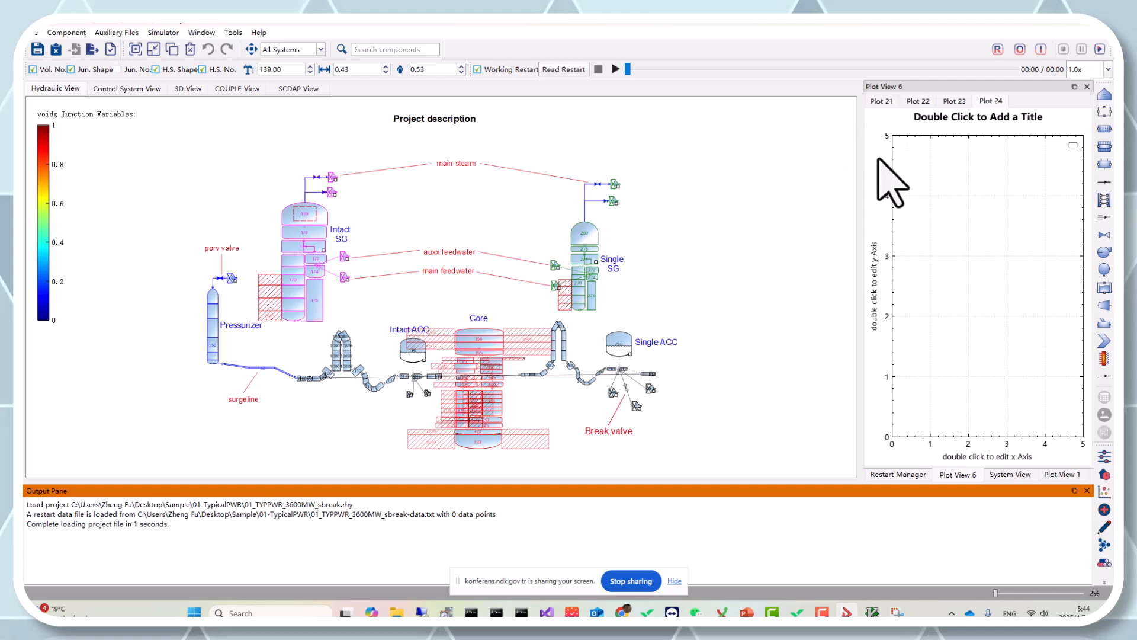
Plot the pressure p of the Intact SG volume to Plot 21 of the plot view
{"action": "right_click", "coordinate": [304, 212]}
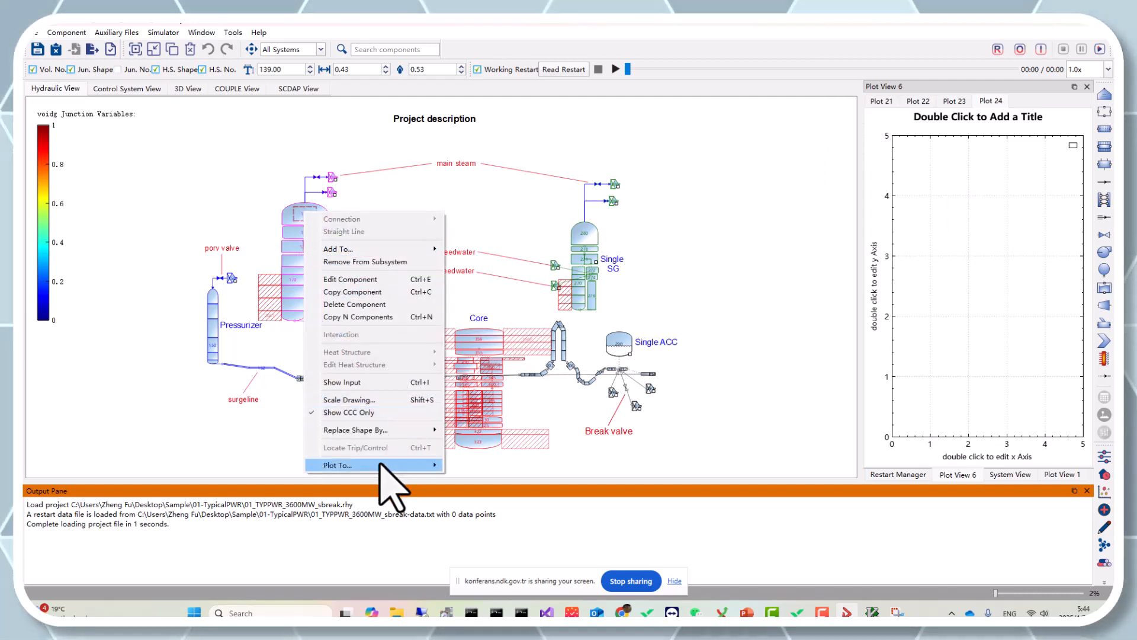
{"action": "mouse_move", "coordinate": [381, 465]}
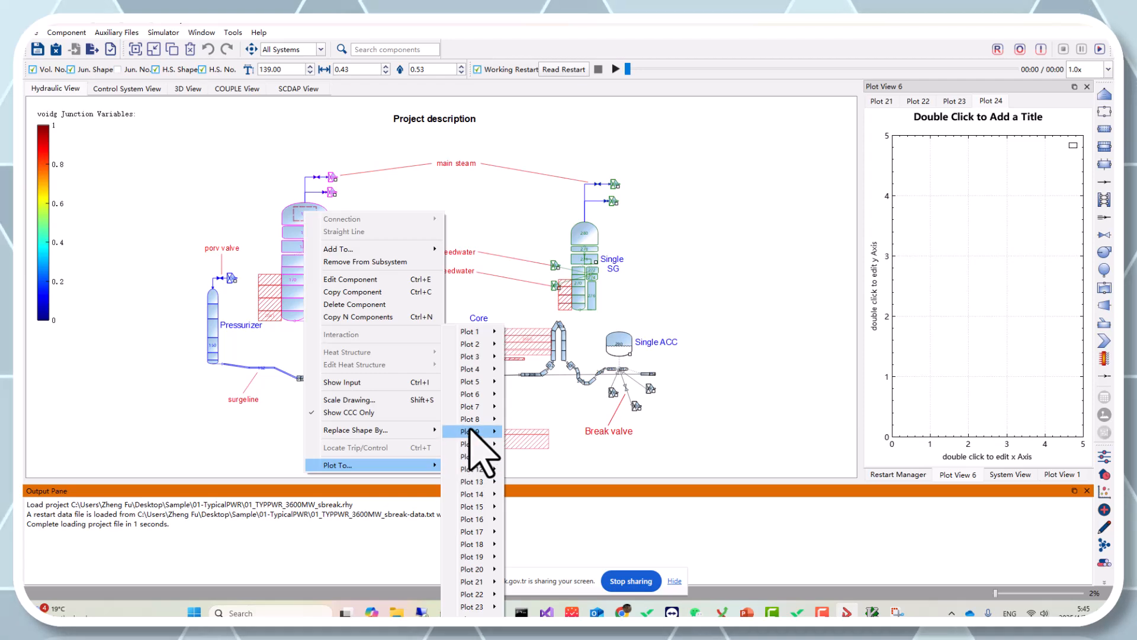
{"action": "mouse_move", "coordinate": [472, 431]}
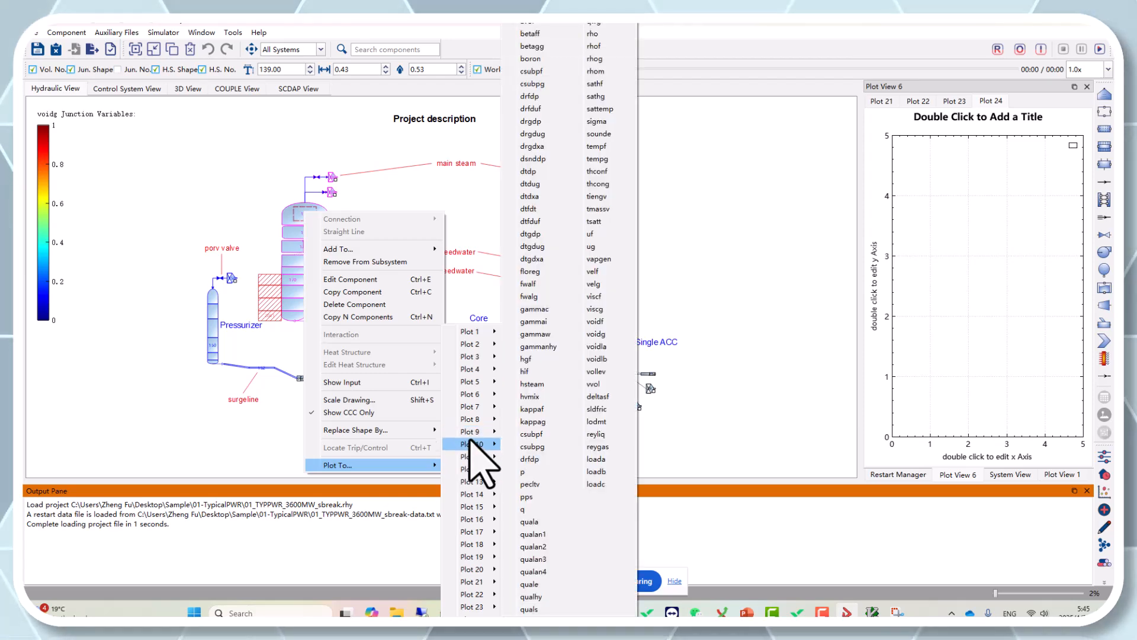
{"action": "mouse_move", "coordinate": [473, 585]}
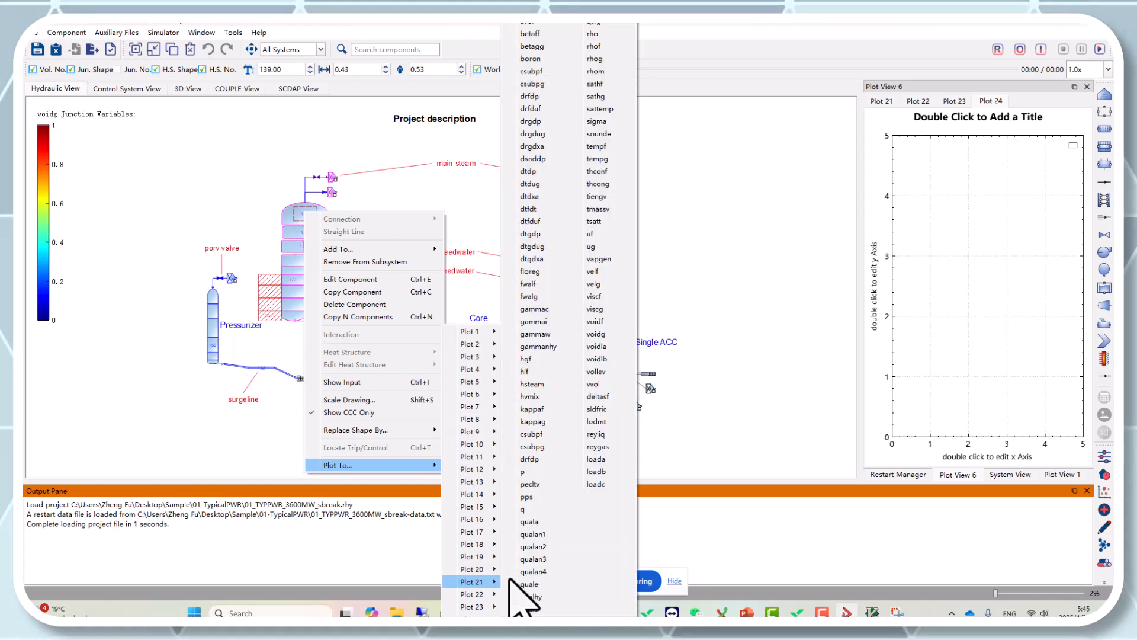
{"action": "left_click", "coordinate": [531, 473]}
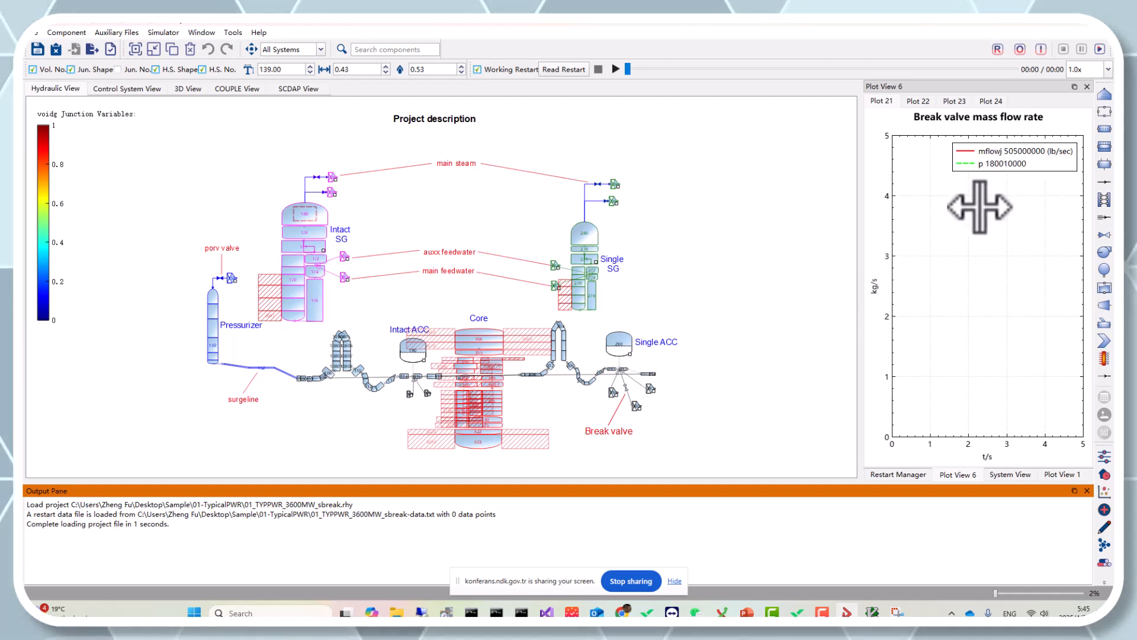
Remove the selected p graph from Plot 21, leaving only the break valve mass flow rate curve
{"action": "left_click", "coordinate": [1011, 163]}
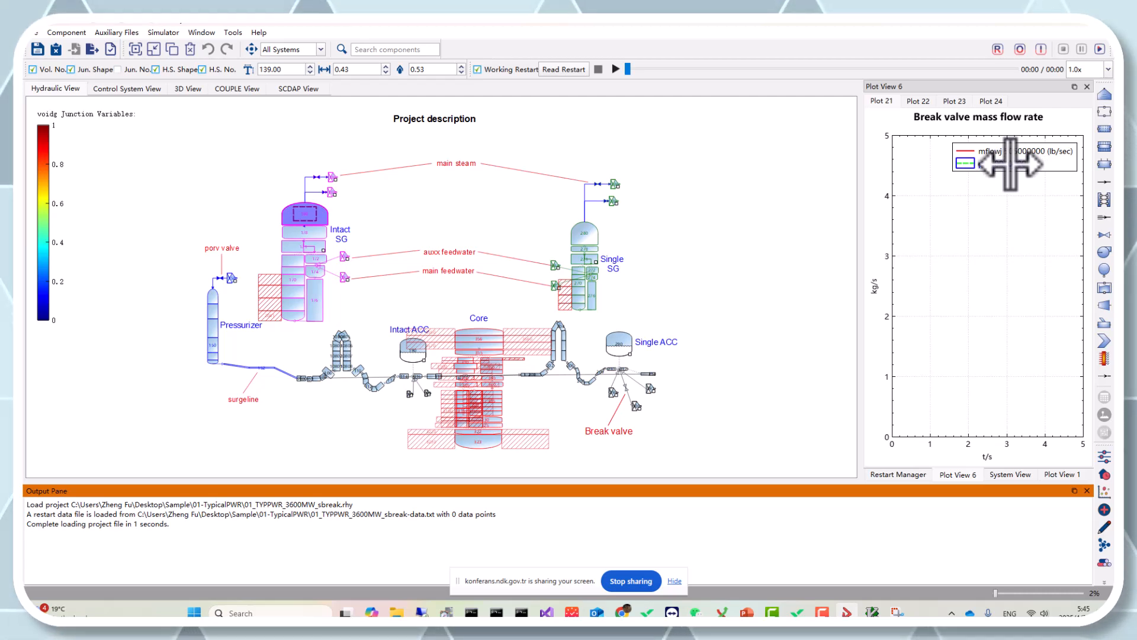
{"action": "right_click", "coordinate": [1011, 163]}
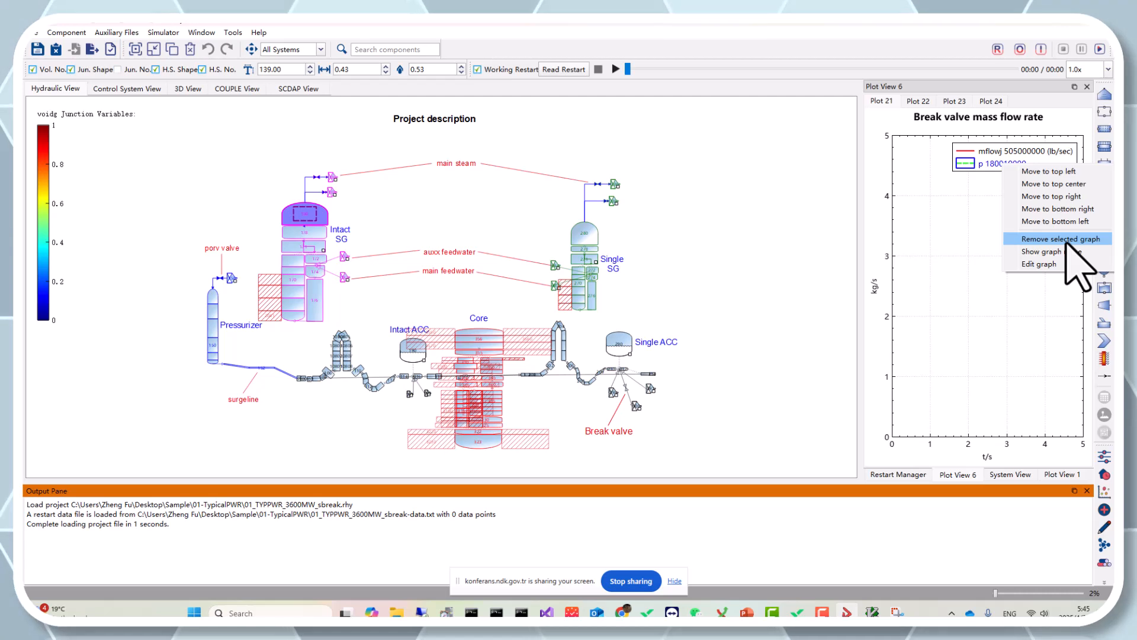
{"action": "left_click", "coordinate": [971, 236]}
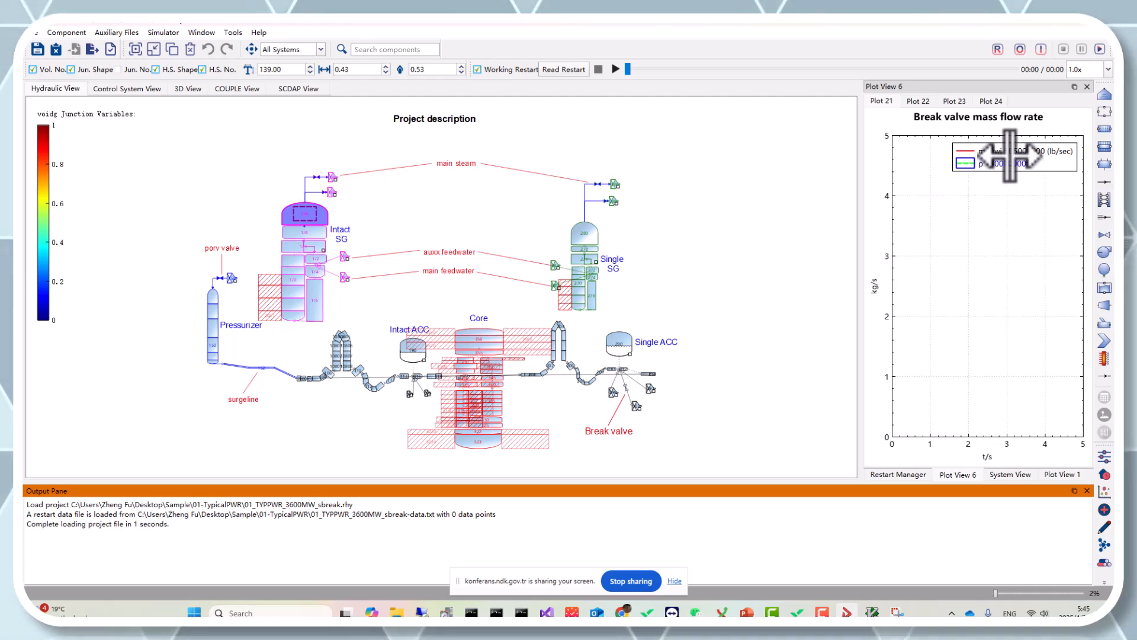
{"action": "left_click", "coordinate": [1011, 155]}
{"action": "left_click", "coordinate": [1010, 163]}
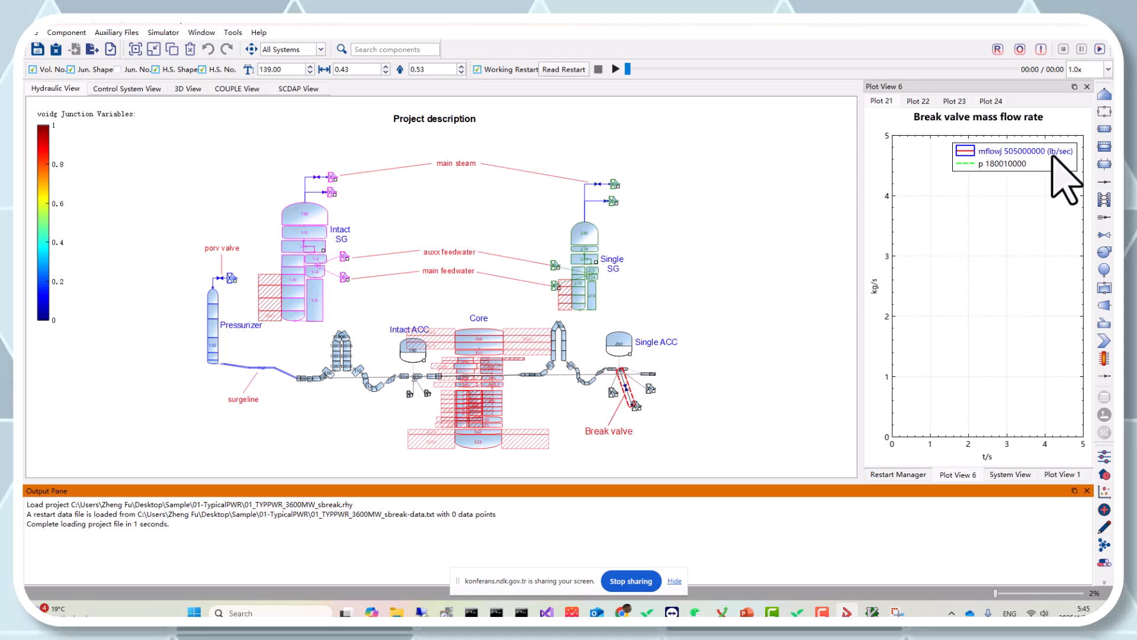
{"action": "right_click", "coordinate": [1001, 168]}
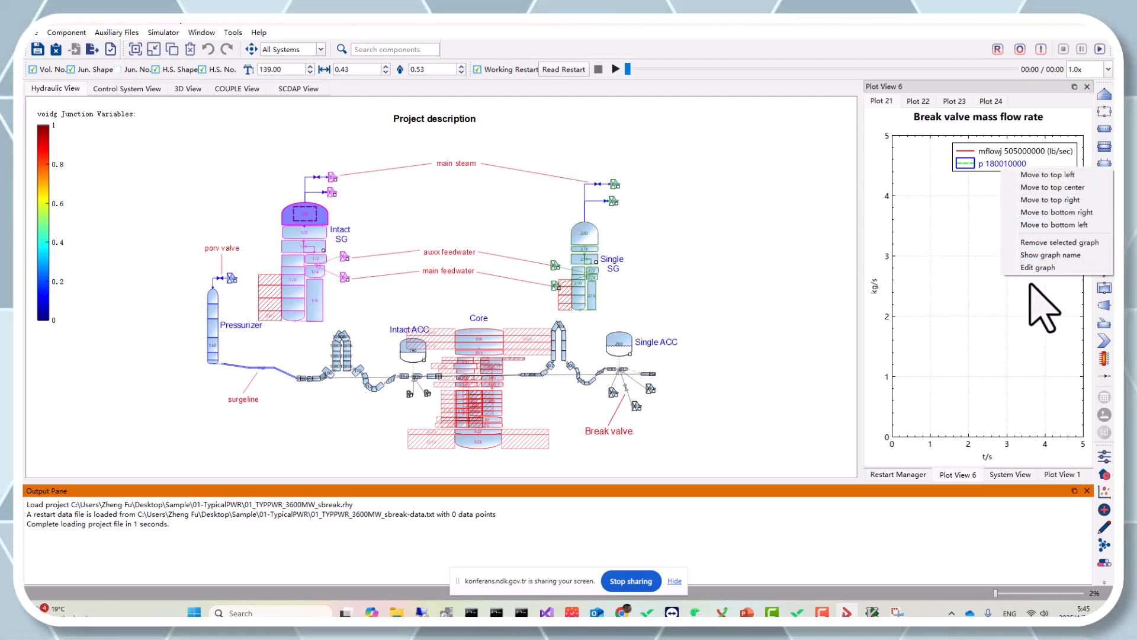
{"action": "left_click", "coordinate": [1066, 243]}
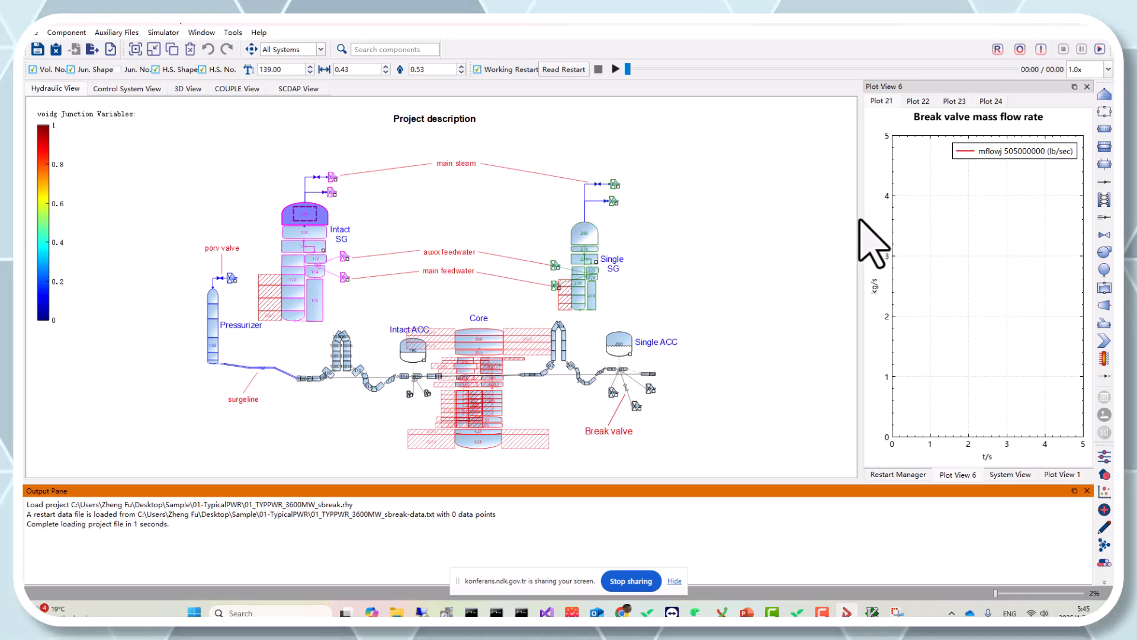
{"action": "left_click_drag", "start_coordinate": [863, 215], "coordinate": [807, 218]}
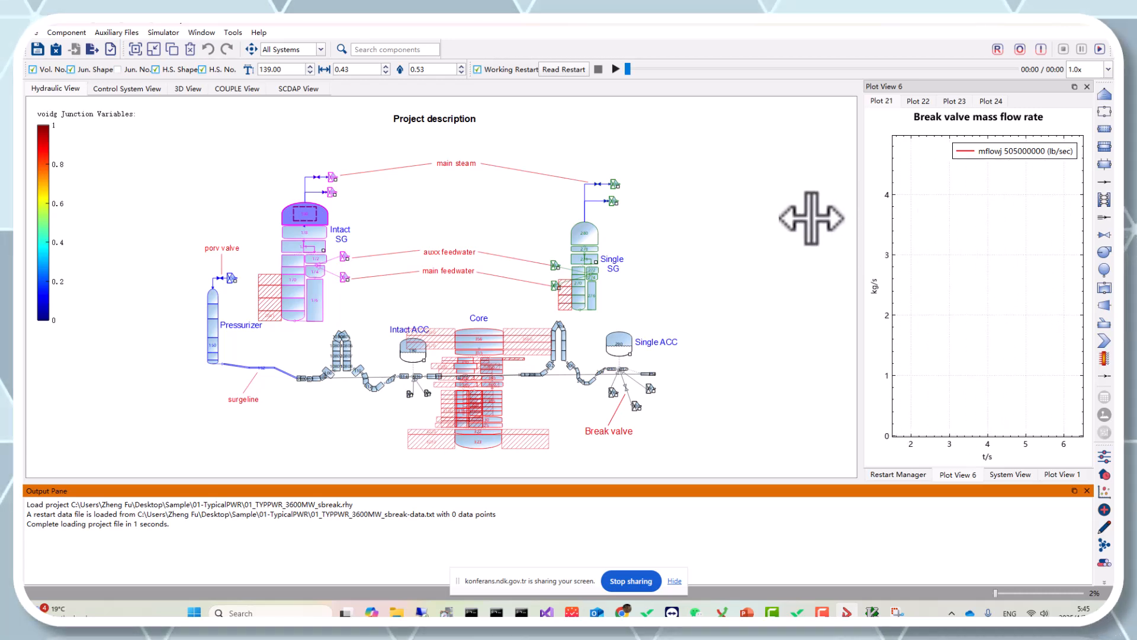
Add an analysis graph to Plot 22 plotting the volume variable velf for parameter 323010000
{"action": "left_click", "coordinate": [920, 102]}
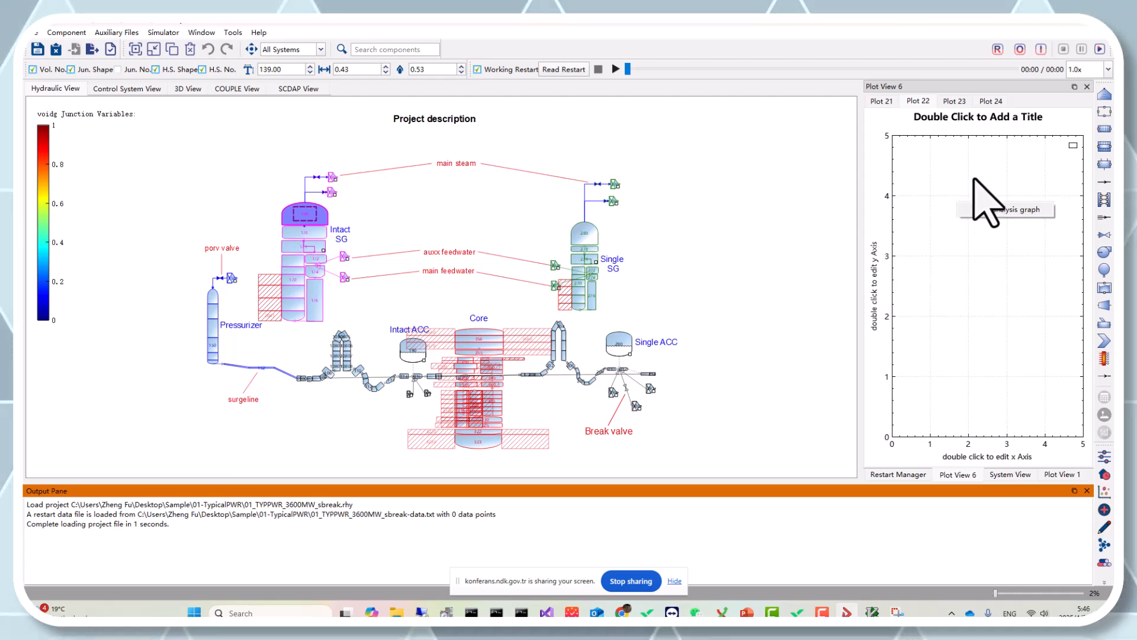
{"action": "left_click", "coordinate": [1007, 210]}
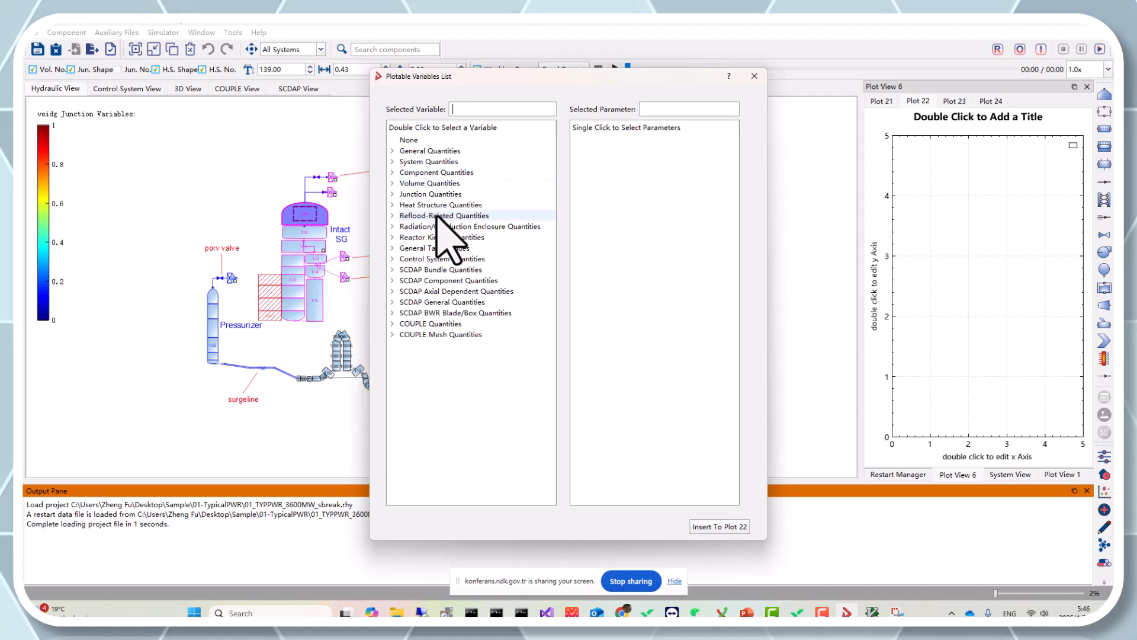
{"action": "left_click", "coordinate": [392, 184]}
{"action": "scroll", "coordinate": [468, 332], "scroll_direction": "down", "scroll_amount": 20}
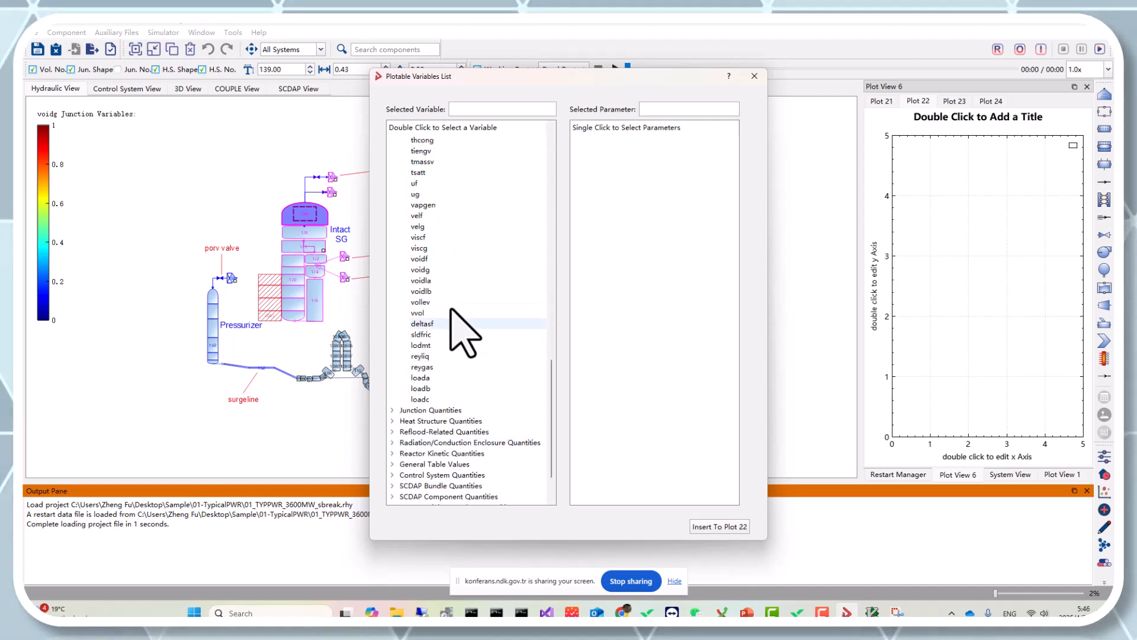
{"action": "double_click", "coordinate": [444, 216]}
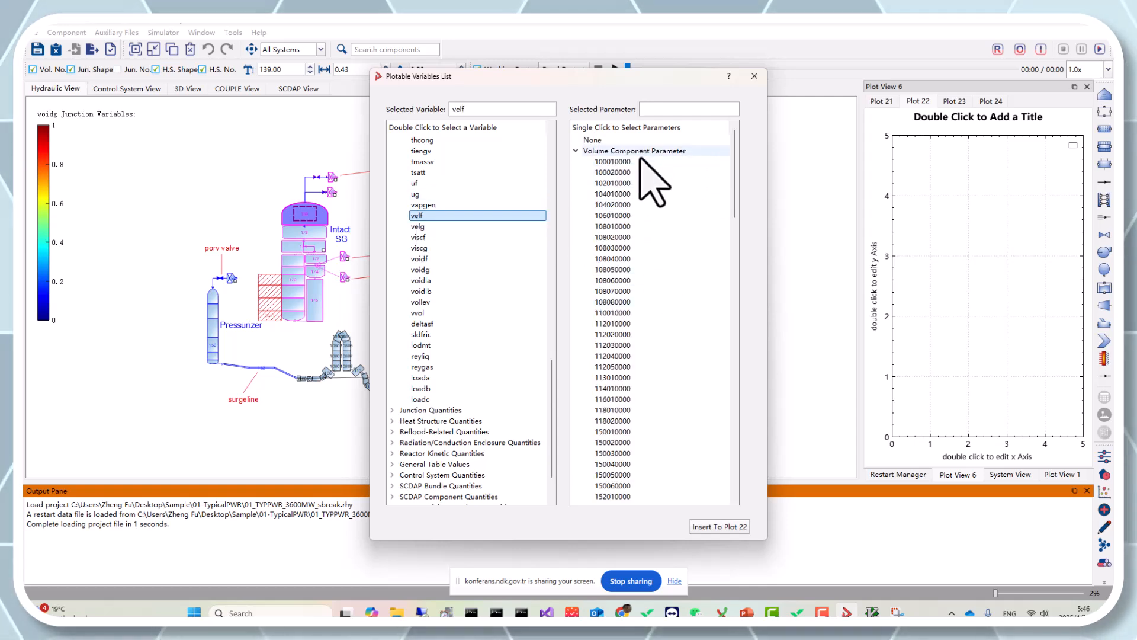
{"action": "scroll", "coordinate": [676, 367], "scroll_direction": "down", "scroll_amount": 15}
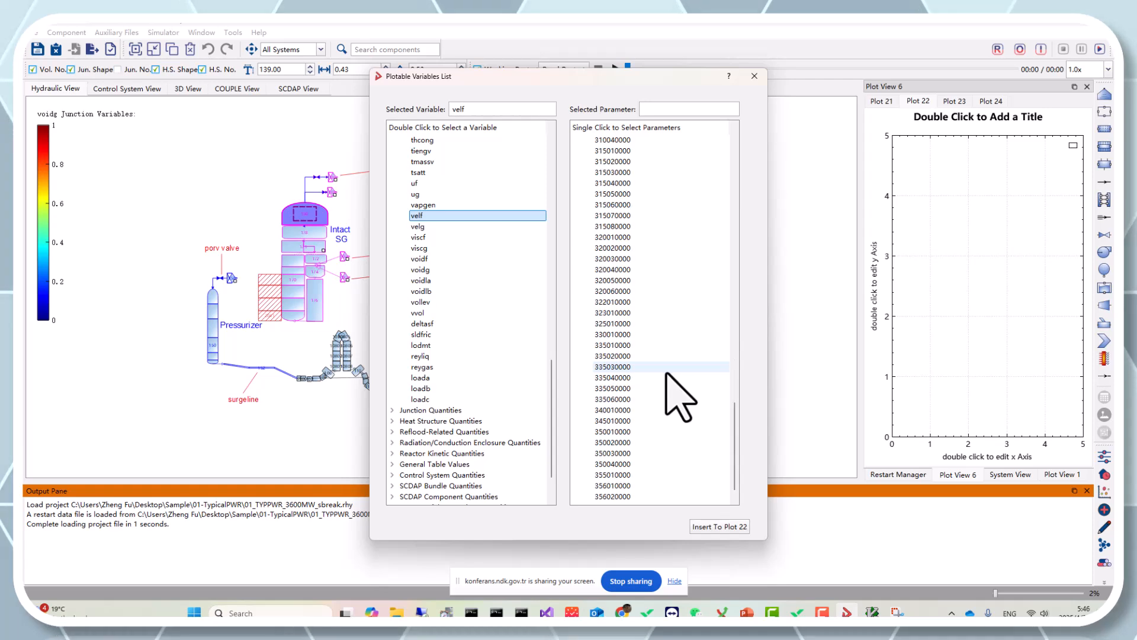
{"action": "scroll", "coordinate": [680, 391], "scroll_direction": "down", "scroll_amount": 12}
{"action": "left_click", "coordinate": [672, 343]}
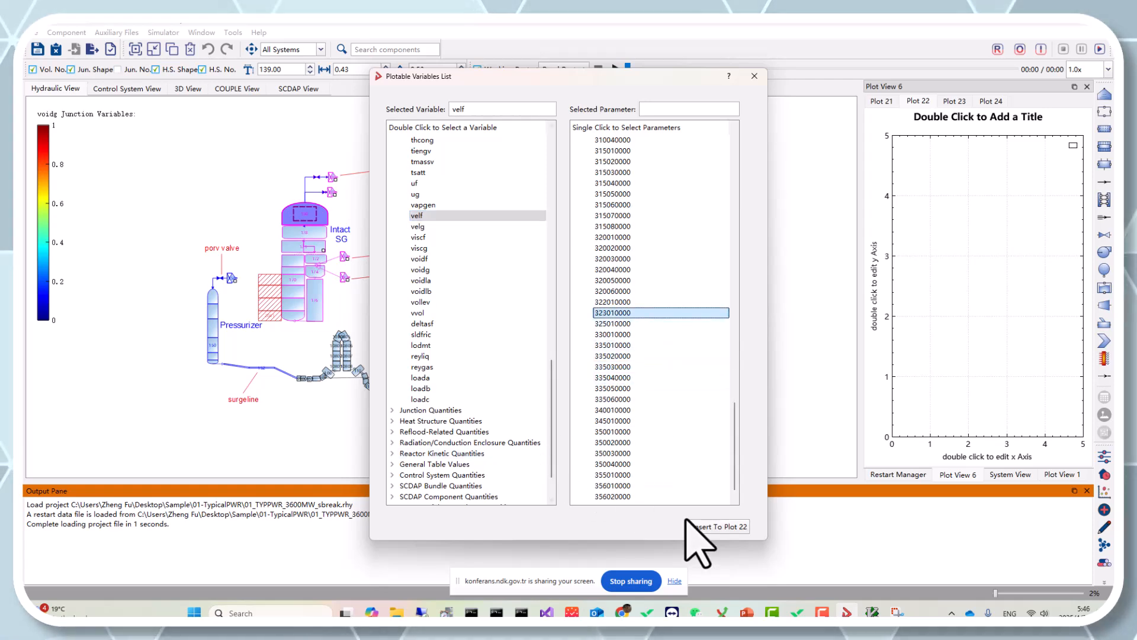
{"action": "left_click", "coordinate": [718, 527]}
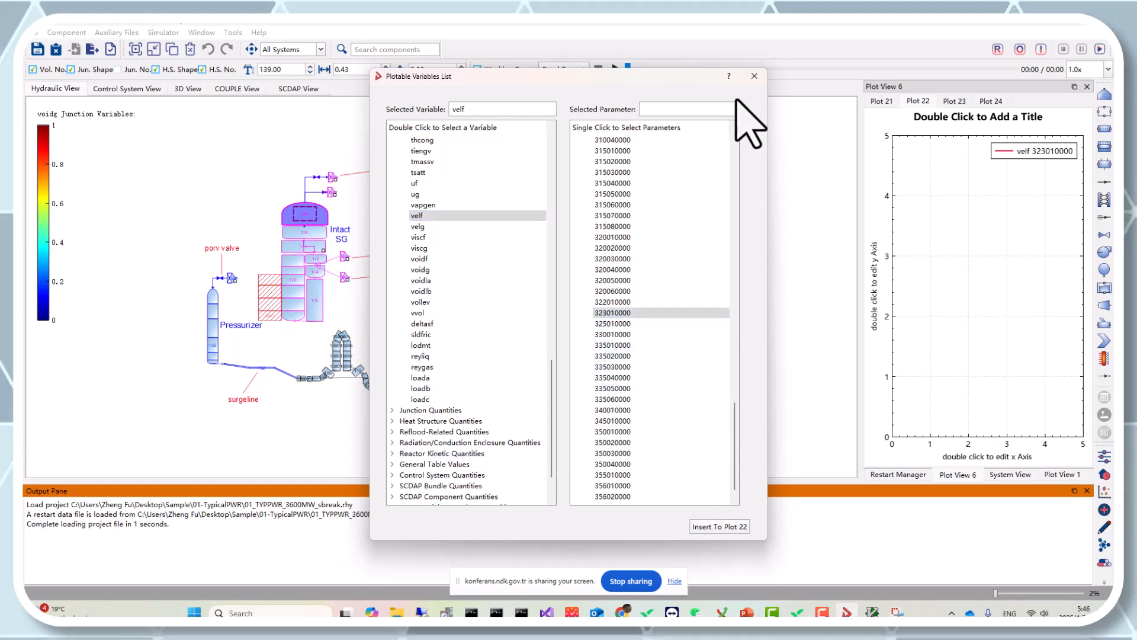
{"action": "left_click", "coordinate": [754, 76]}
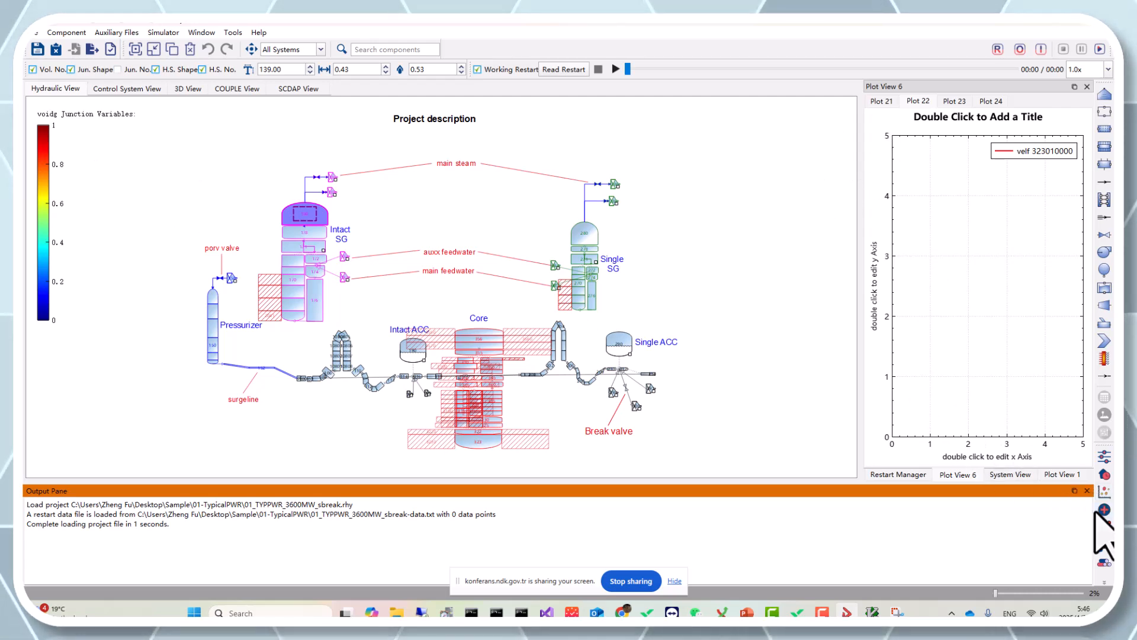
Open the Plot Cards' Plot Request Cards dialog from the System View to examine it, then return to Plot View 6
{"action": "left_click", "coordinate": [1060, 475]}
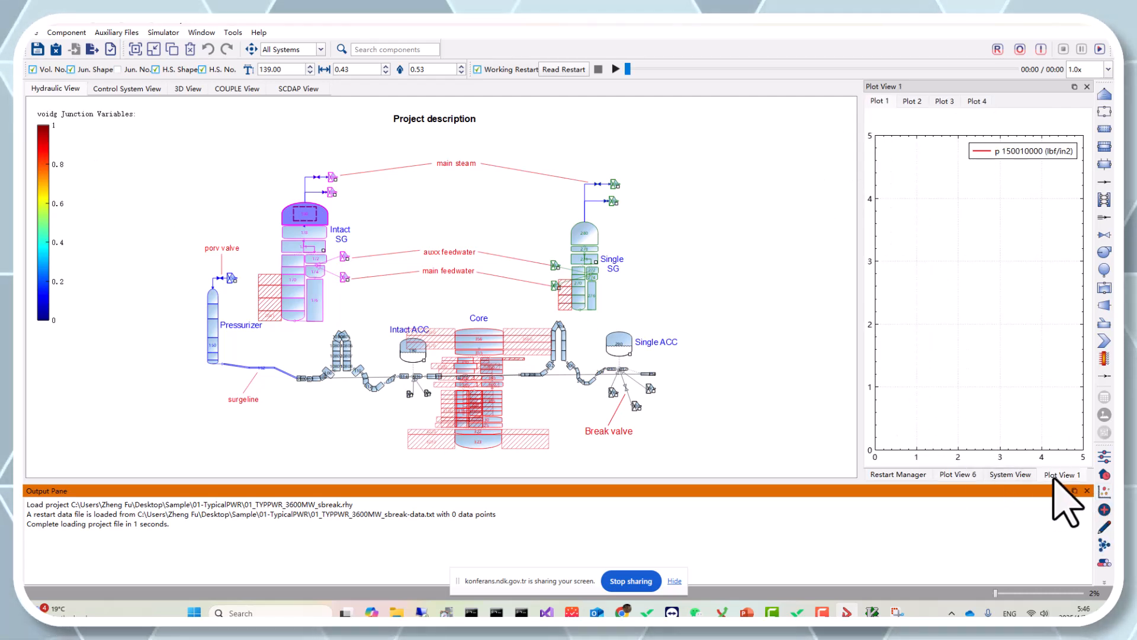
{"action": "left_click", "coordinate": [1011, 475]}
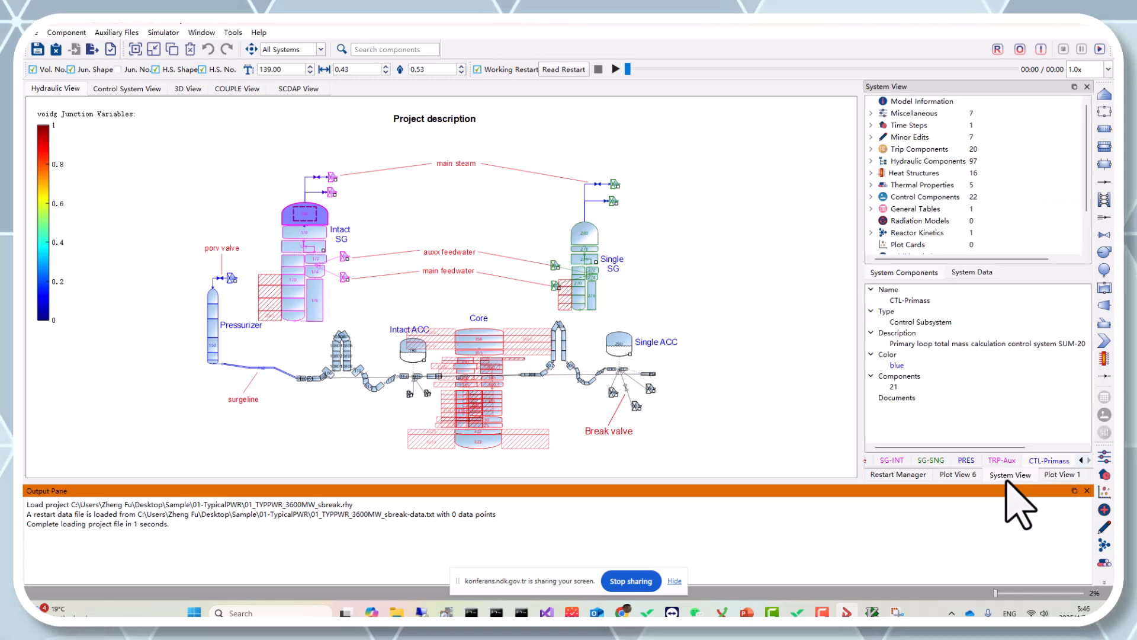
{"action": "scroll", "coordinate": [915, 218], "scroll_direction": "down", "scroll_amount": 2}
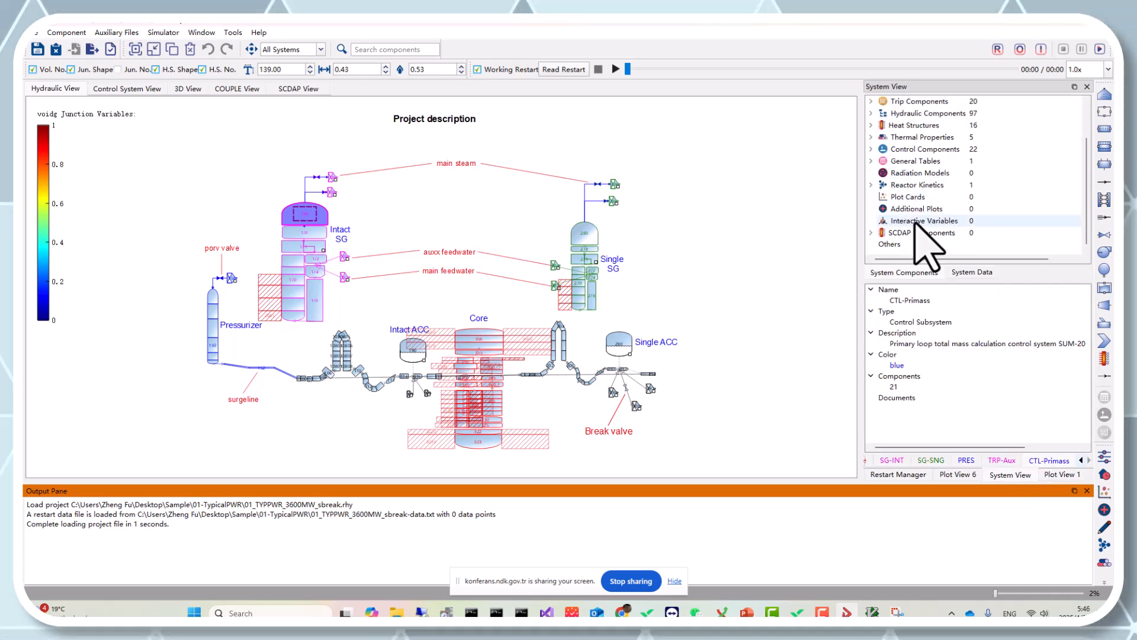
{"action": "double_click", "coordinate": [913, 197]}
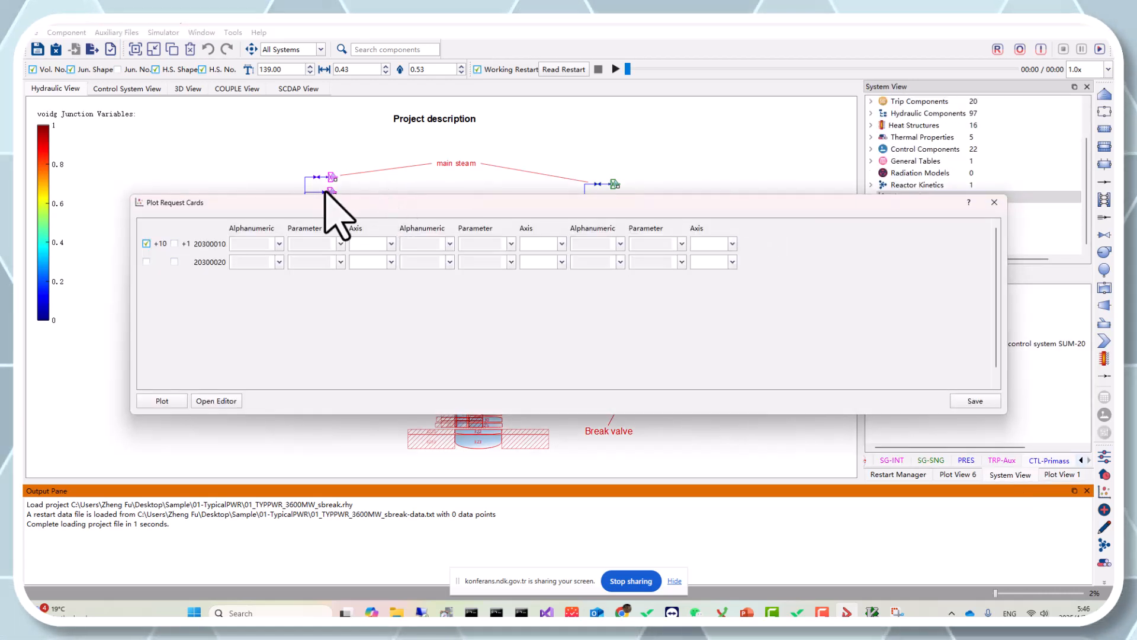
{"action": "left_click_drag", "start_coordinate": [318, 202], "coordinate": [293, 204]}
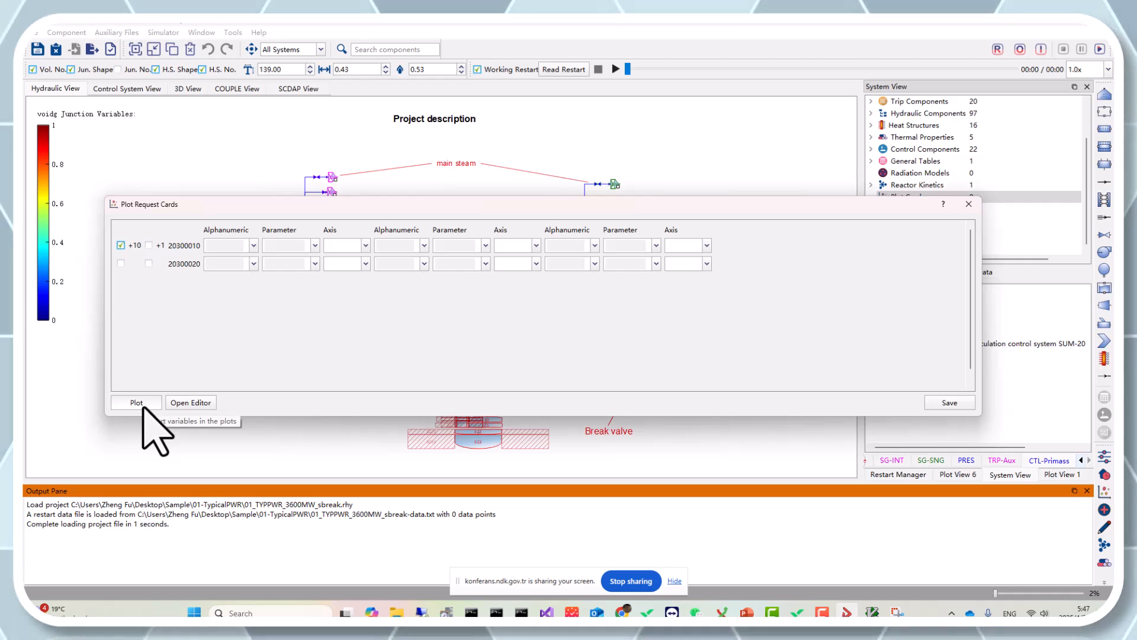
{"action": "left_click", "coordinate": [969, 204]}
{"action": "left_click", "coordinate": [960, 474]}
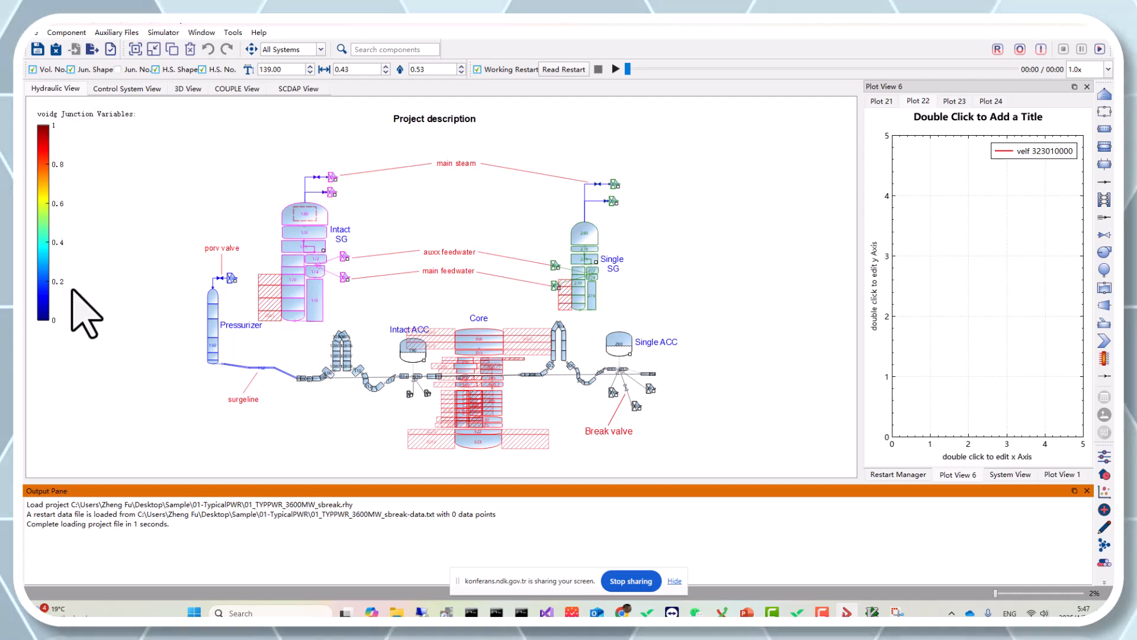
Open the hydraulic view heat map settings, switch to Auto-Compute Frequency, and choose mflowj as the junction variable
{"action": "left_click", "coordinate": [167, 32]}
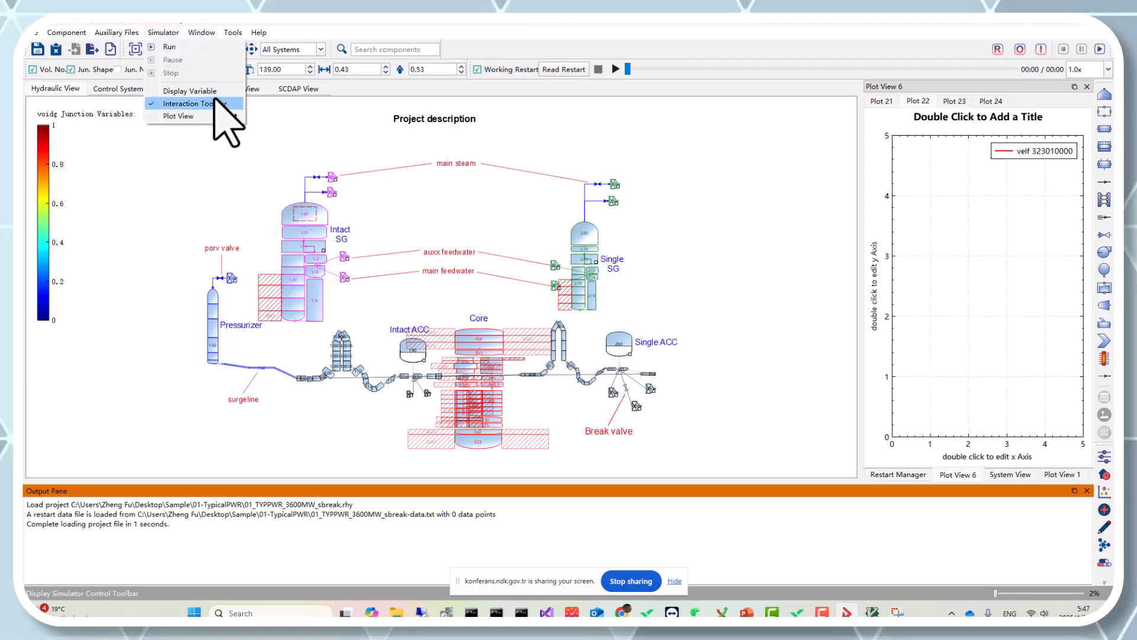
{"action": "left_click", "coordinate": [196, 91]}
{"action": "left_click_drag", "start_coordinate": [532, 136], "coordinate": [406, 140]}
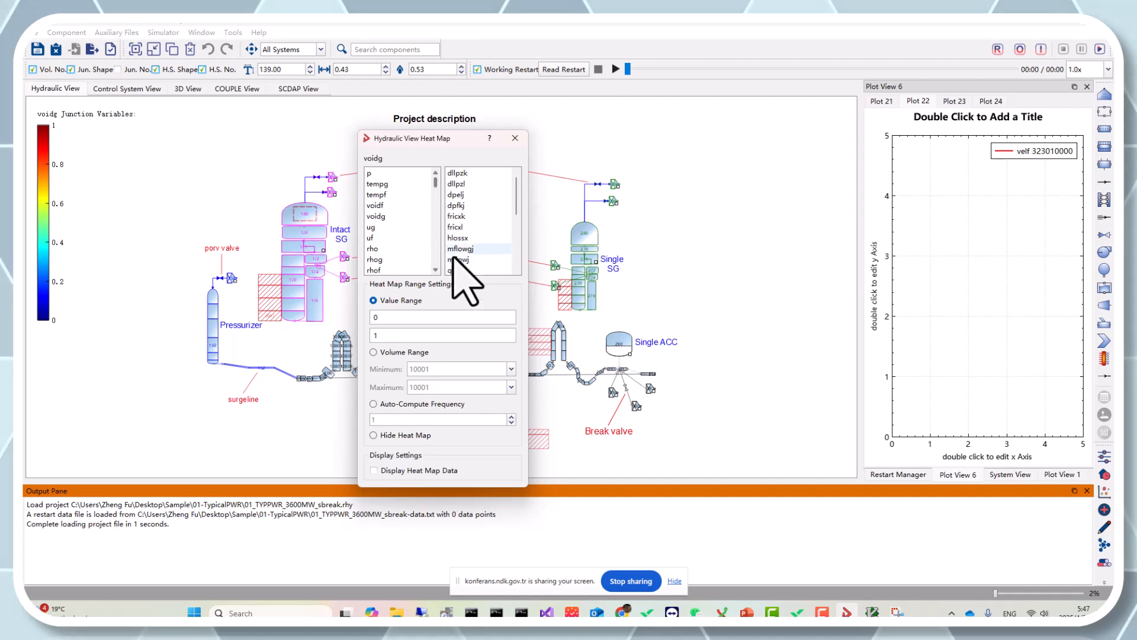
{"action": "left_click", "coordinate": [406, 403]}
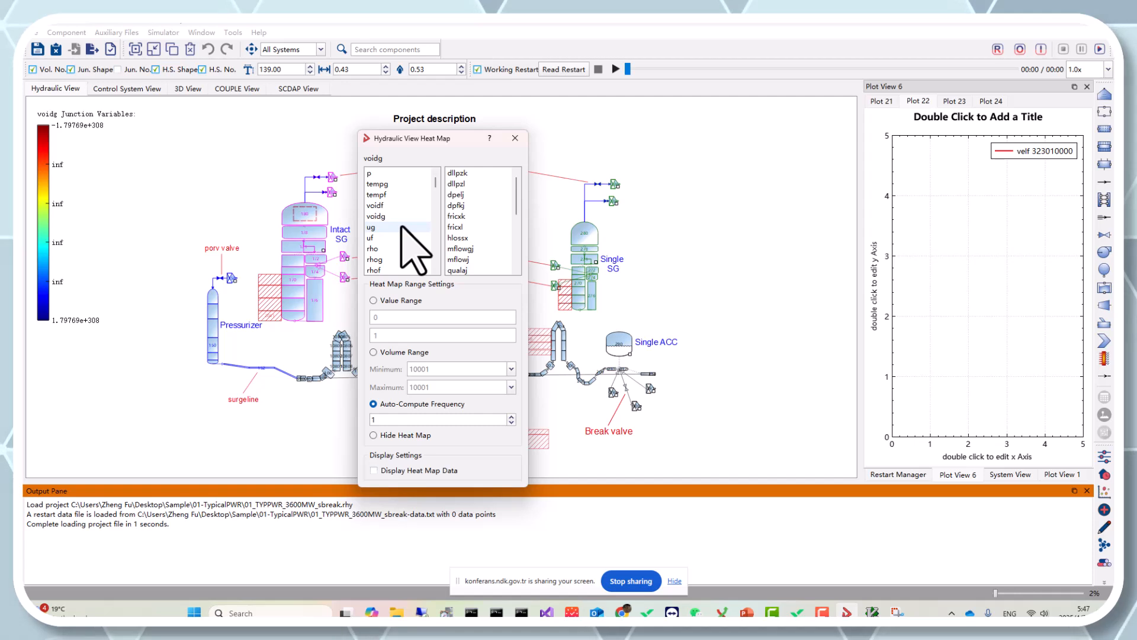
{"action": "left_click_drag", "start_coordinate": [437, 138], "coordinate": [510, 137]}
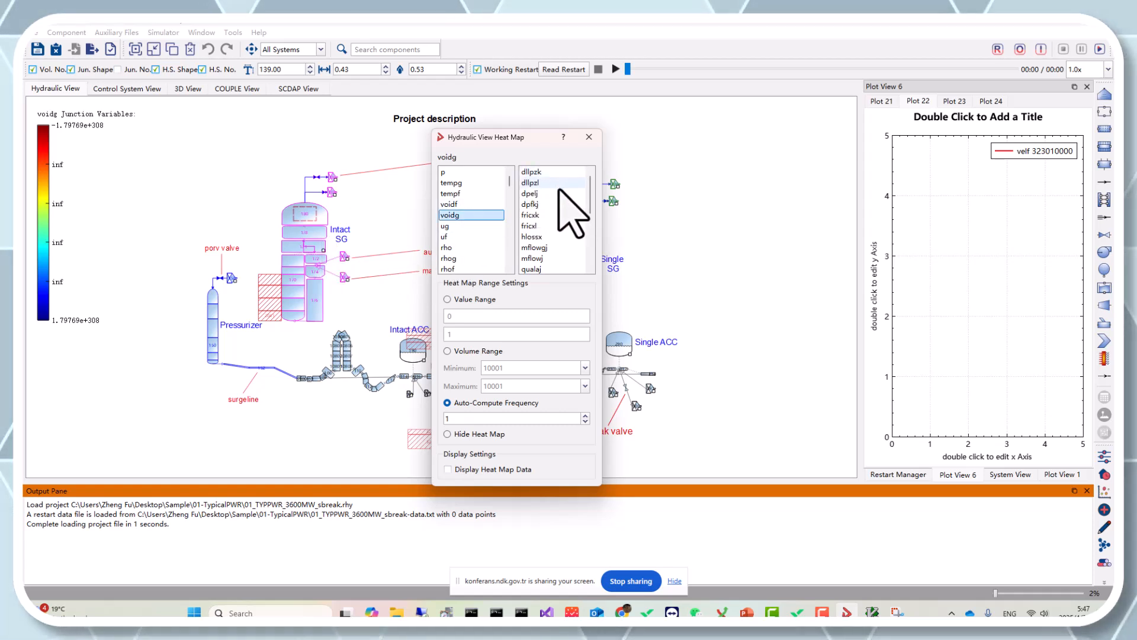
{"action": "left_click", "coordinate": [547, 259]}
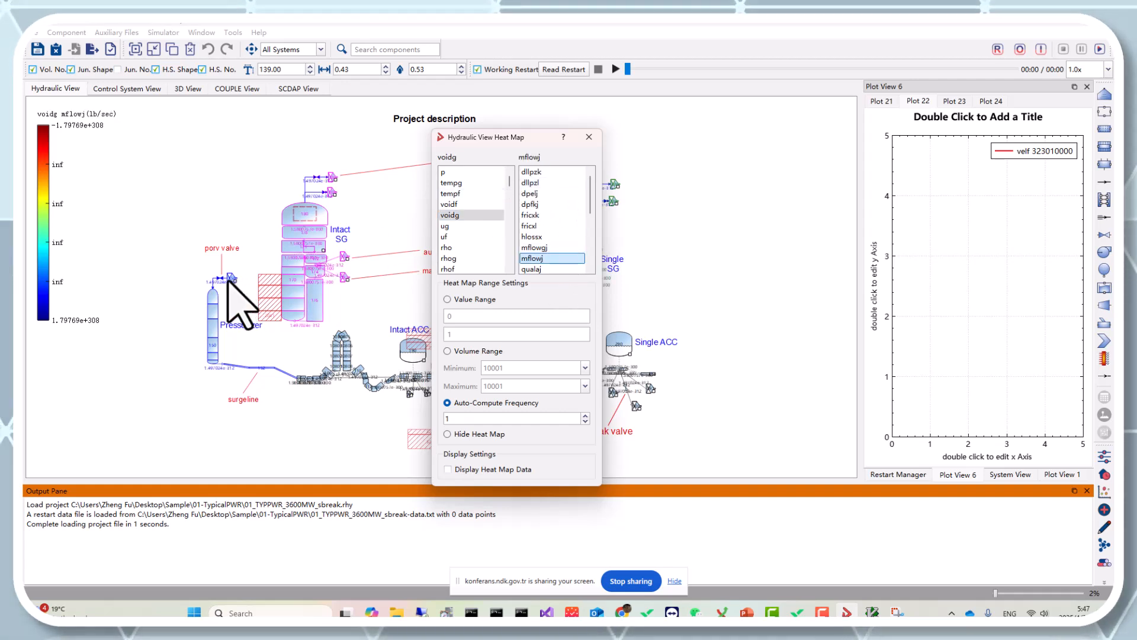
Zoom in around the pressurizer and PORV valve to examine the junction values shown on the hydraulic view
{"action": "scroll", "coordinate": [223, 376], "scroll_direction": "up", "scroll_amount": 3}
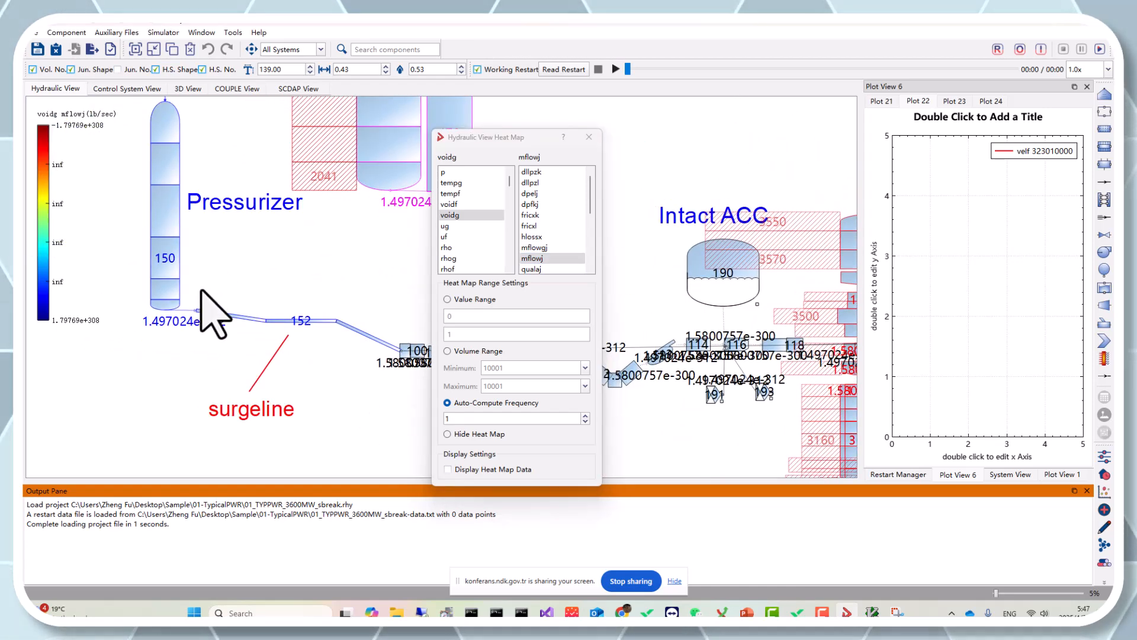
{"action": "left_click_drag", "start_coordinate": [239, 266], "coordinate": [269, 356]}
{"action": "left_click_drag", "start_coordinate": [248, 198], "coordinate": [243, 298]}
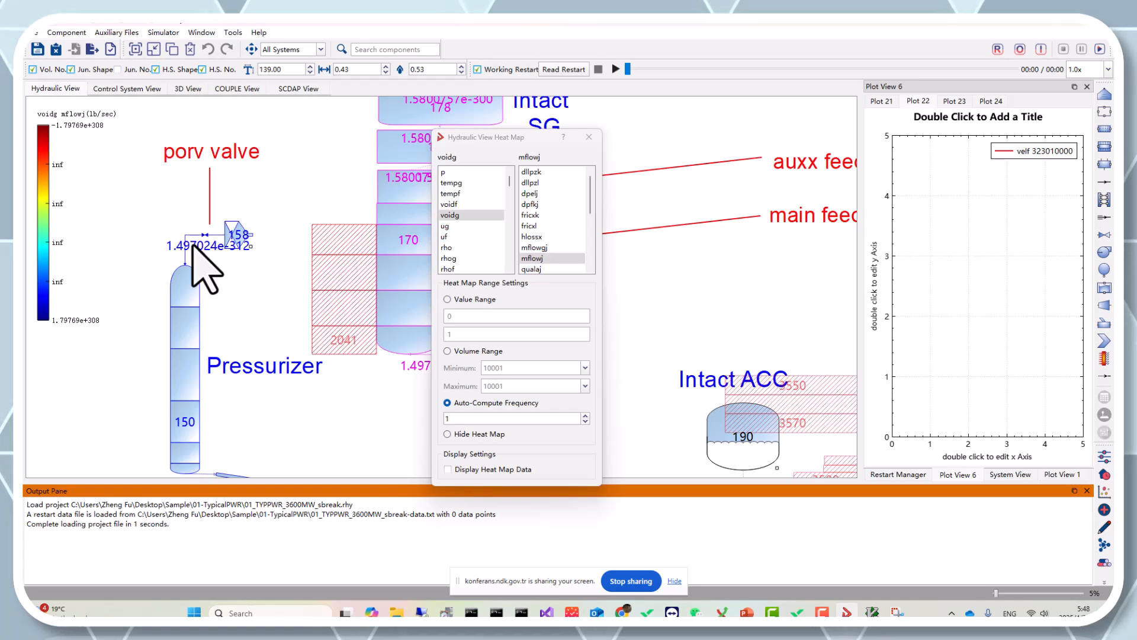
{"action": "scroll", "coordinate": [263, 290], "scroll_direction": "down", "scroll_amount": 1}
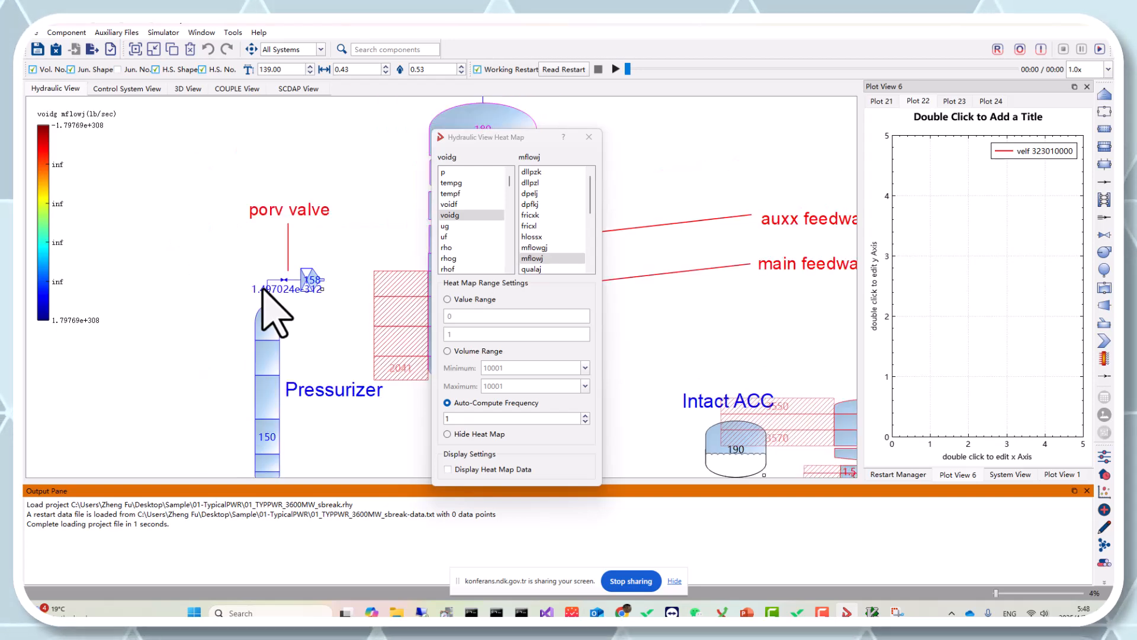
{"action": "scroll", "coordinate": [264, 290], "scroll_direction": "down", "scroll_amount": 5}
{"action": "left_click_drag", "start_coordinate": [521, 138], "coordinate": [724, 139]}
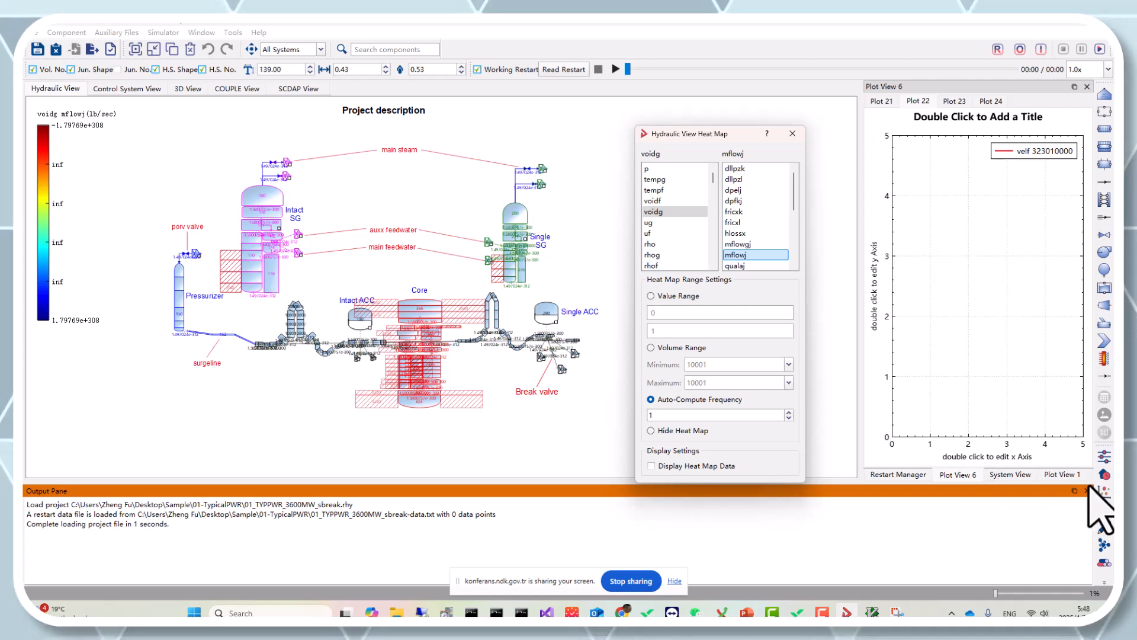
Switch to Plot View 1 and enlarge the Output Pane
{"action": "left_click", "coordinate": [1072, 477]}
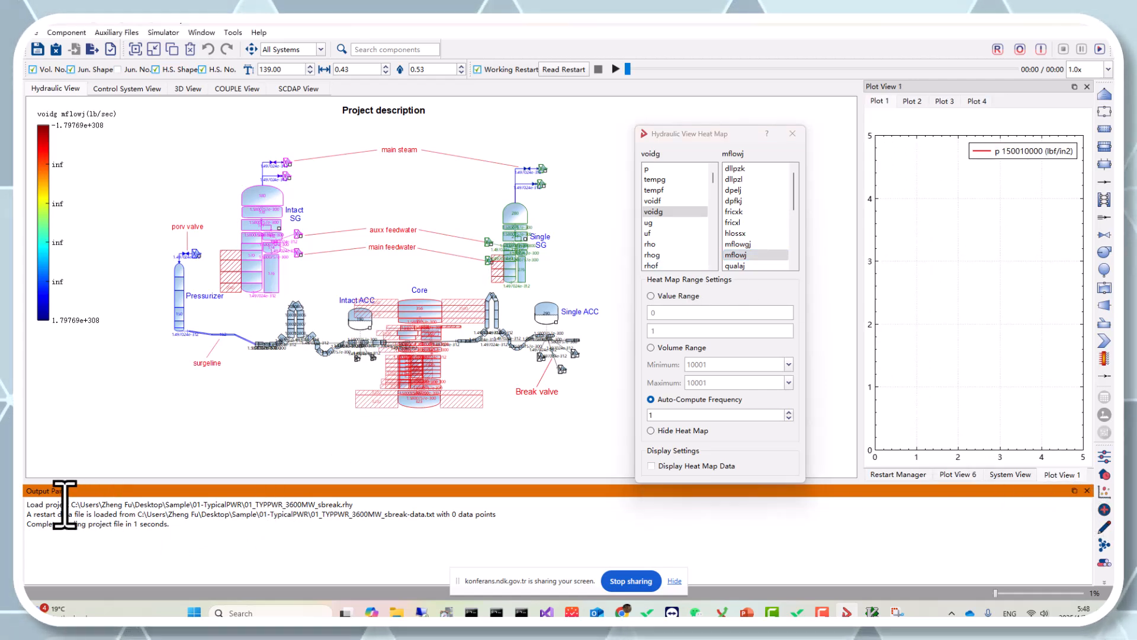
{"action": "left_click", "coordinate": [676, 583]}
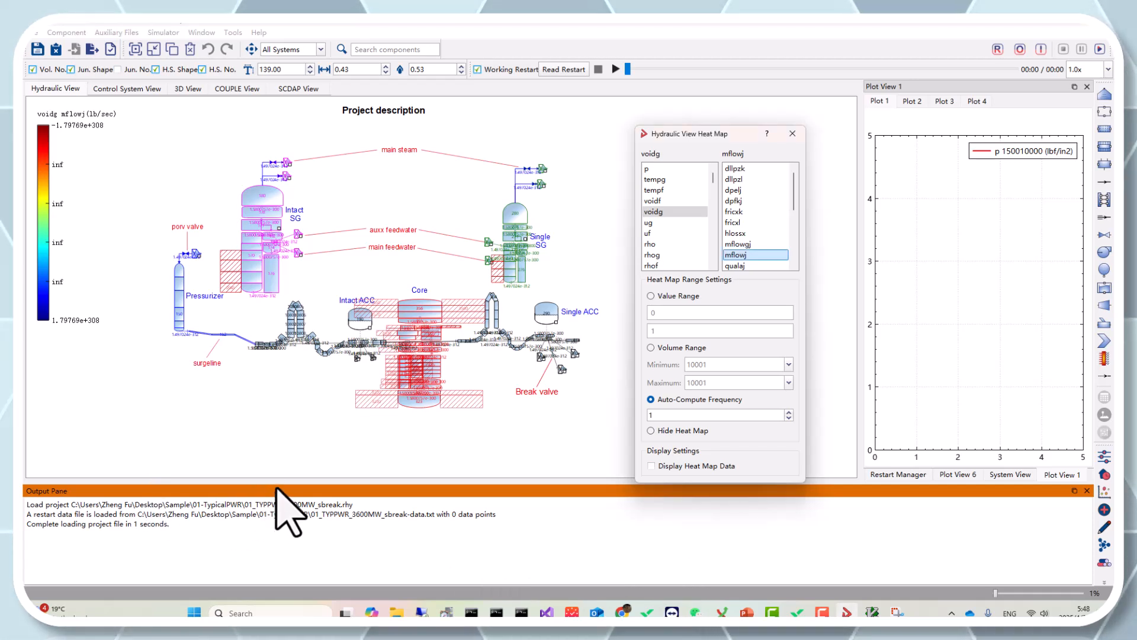
{"action": "left_click_drag", "start_coordinate": [277, 490], "coordinate": [284, 447]}
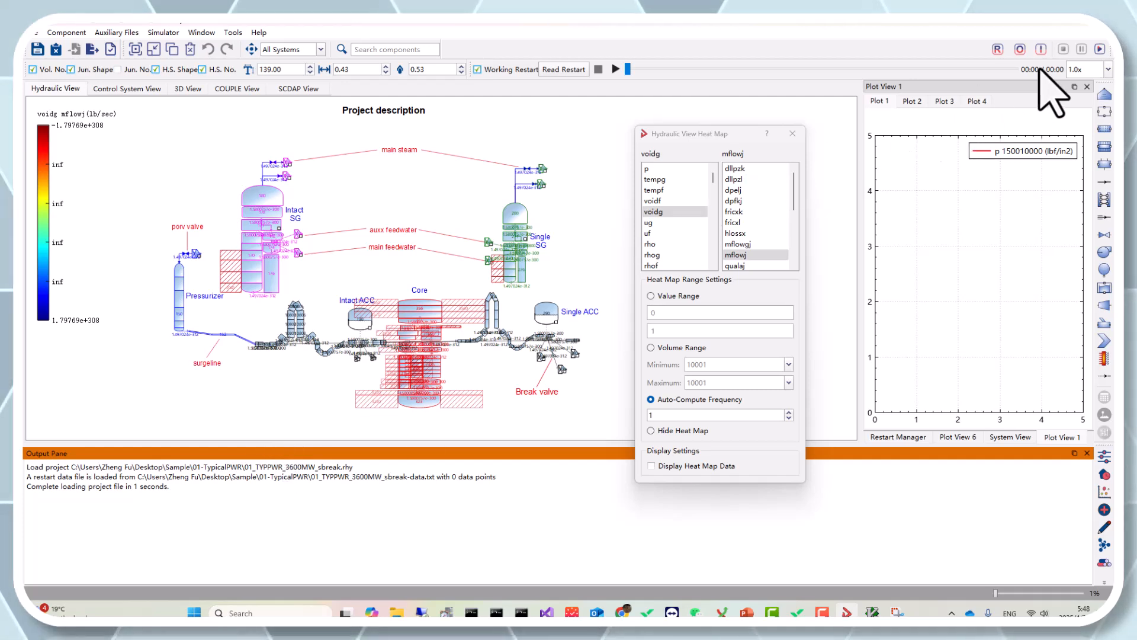
Run the simulation, saving the modified project when asked
{"action": "left_click", "coordinate": [1099, 48]}
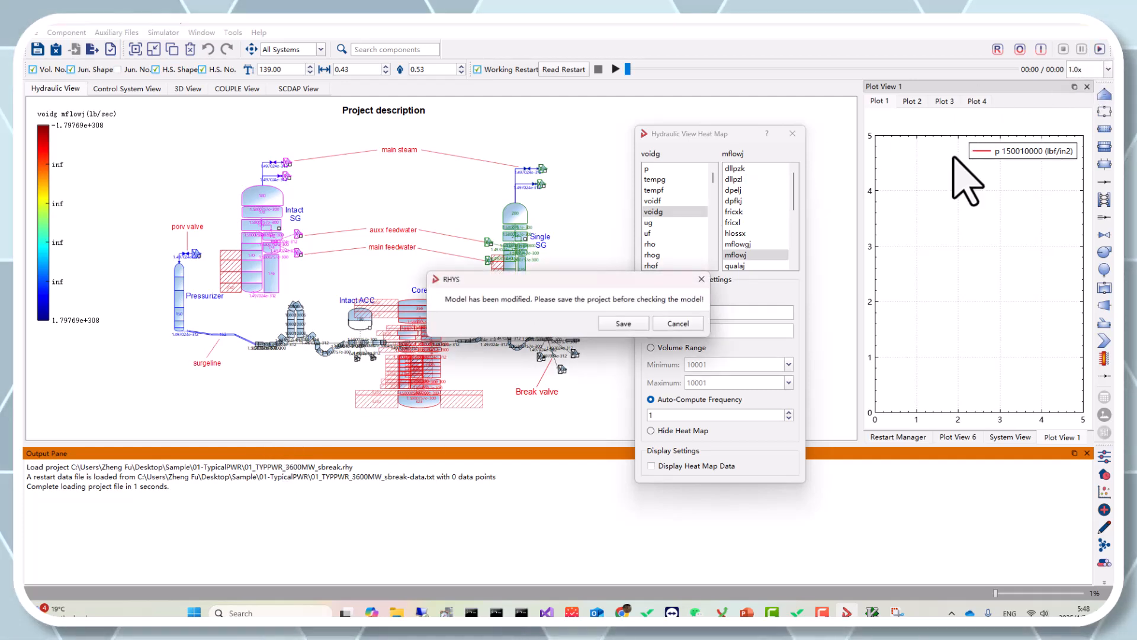
{"action": "left_click", "coordinate": [625, 323]}
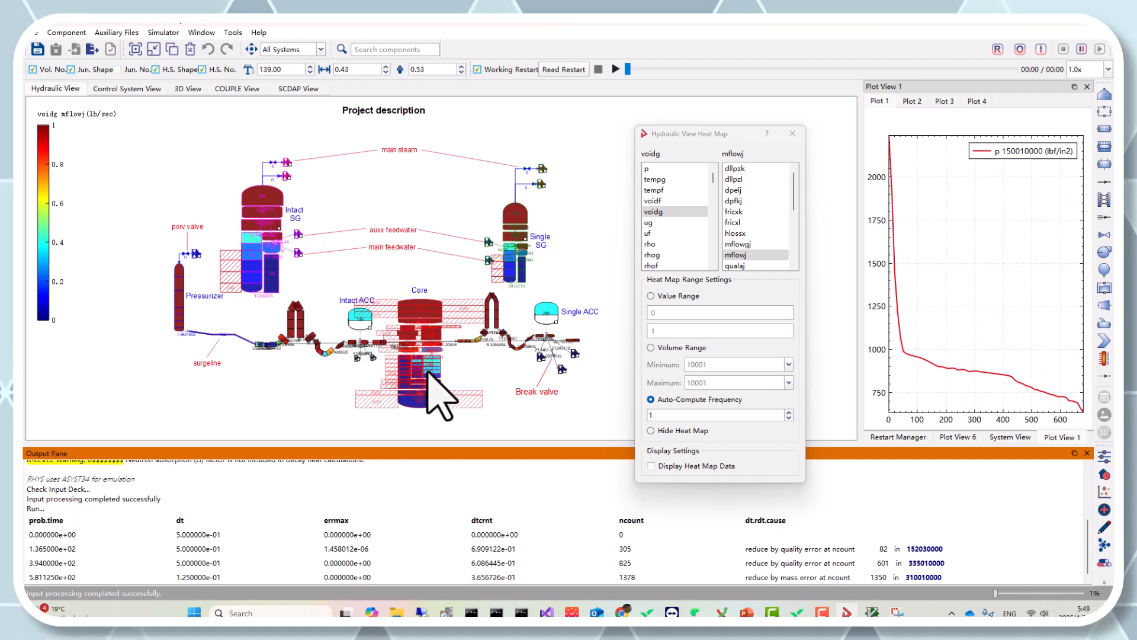
{"action": "mouse_move", "coordinate": [429, 370]}
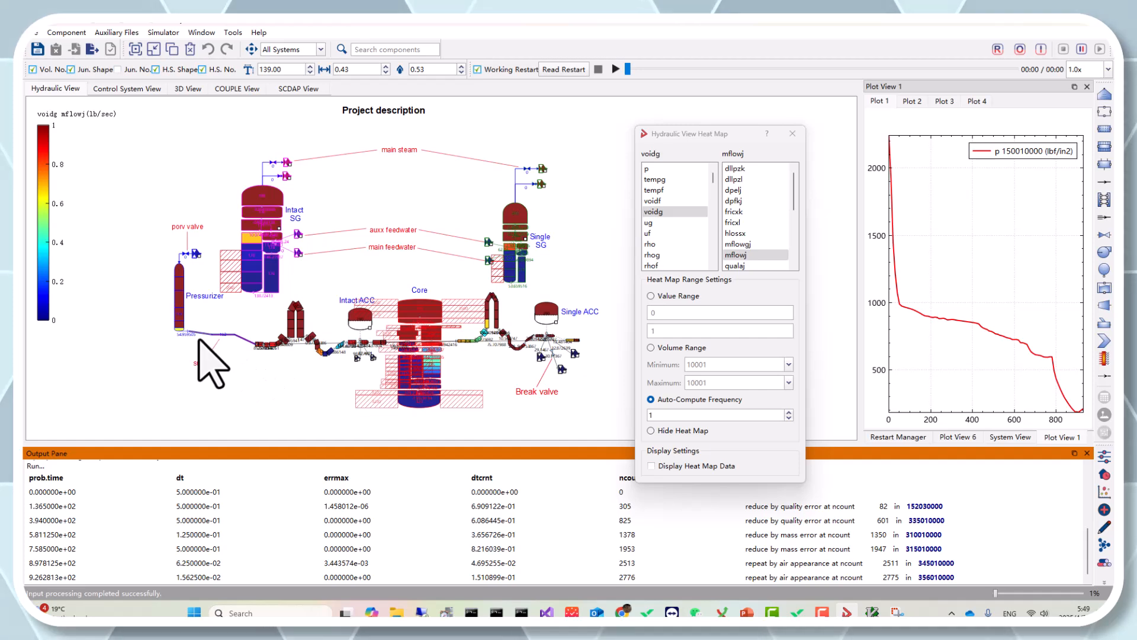
Zoom in around the pressurizer and surge line to watch the heat map during the run
{"action": "scroll", "coordinate": [199, 341], "scroll_direction": "up", "scroll_amount": 4}
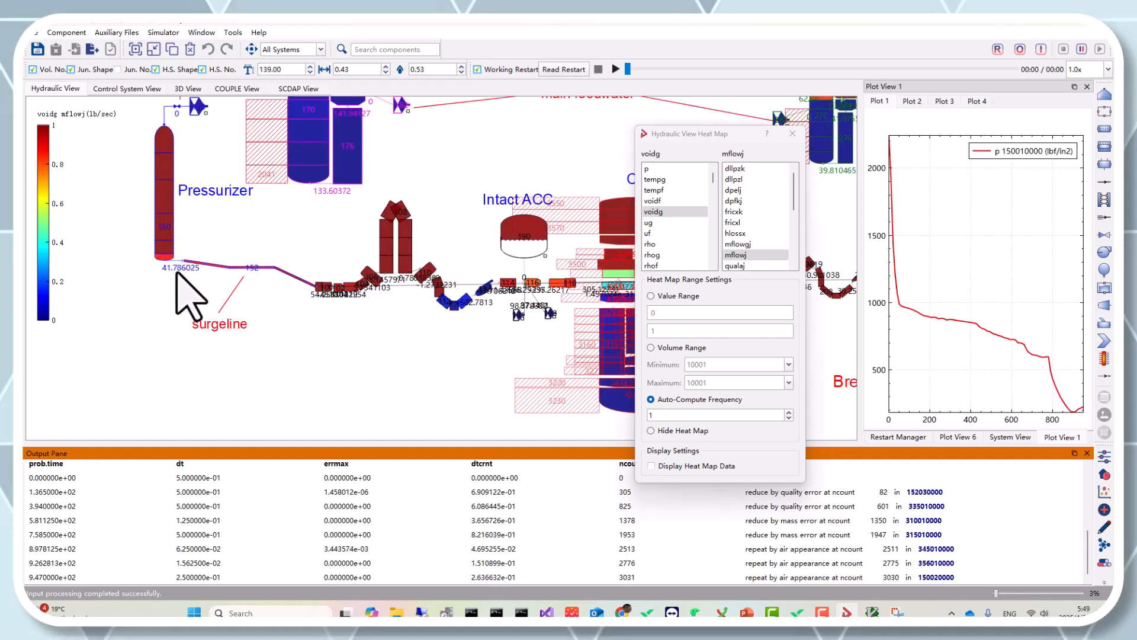
{"action": "scroll", "coordinate": [318, 246], "scroll_direction": "up", "scroll_amount": 2}
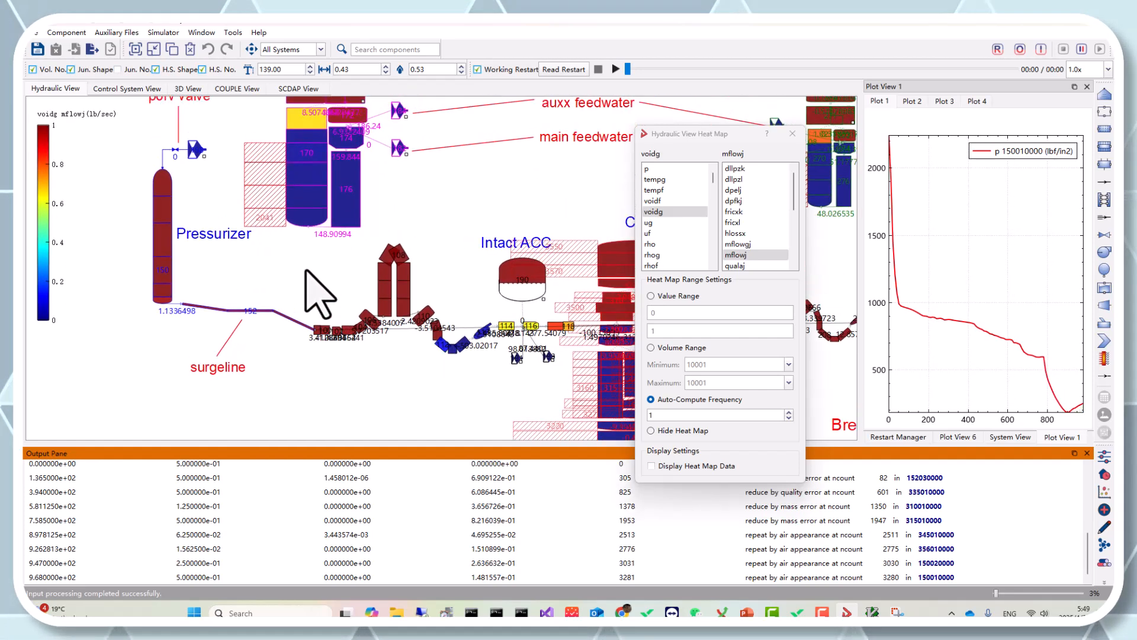
{"action": "left_click_drag", "start_coordinate": [306, 270], "coordinate": [285, 291]}
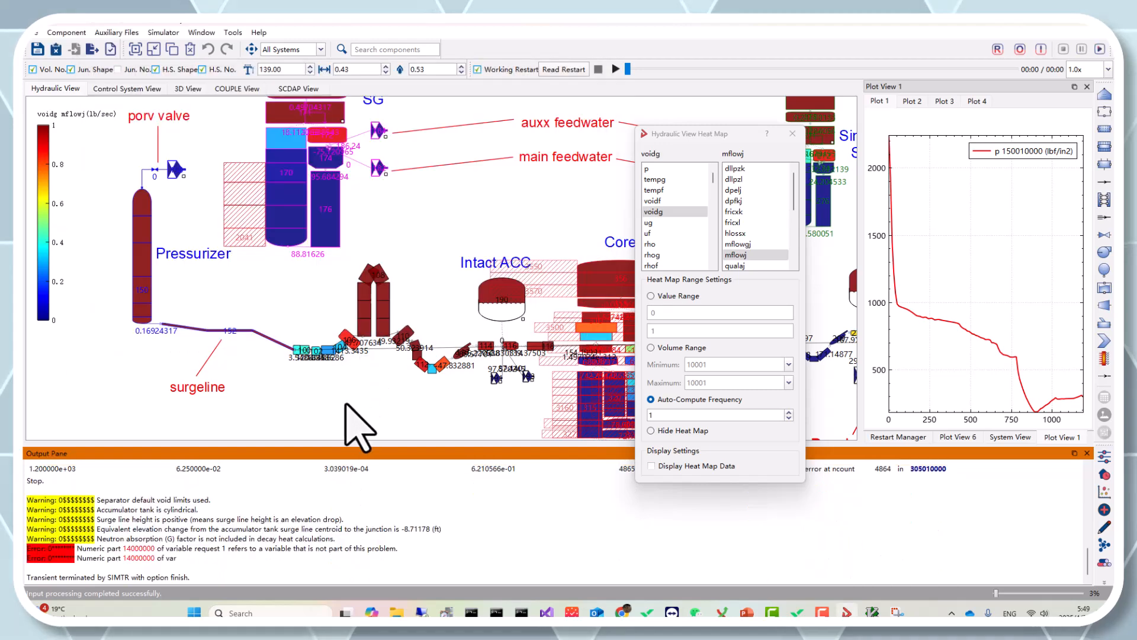
Scroll through the run log in the Output Pane to examine the time steps, warnings and errors
{"action": "scroll", "coordinate": [294, 542], "scroll_direction": "up", "scroll_amount": 15}
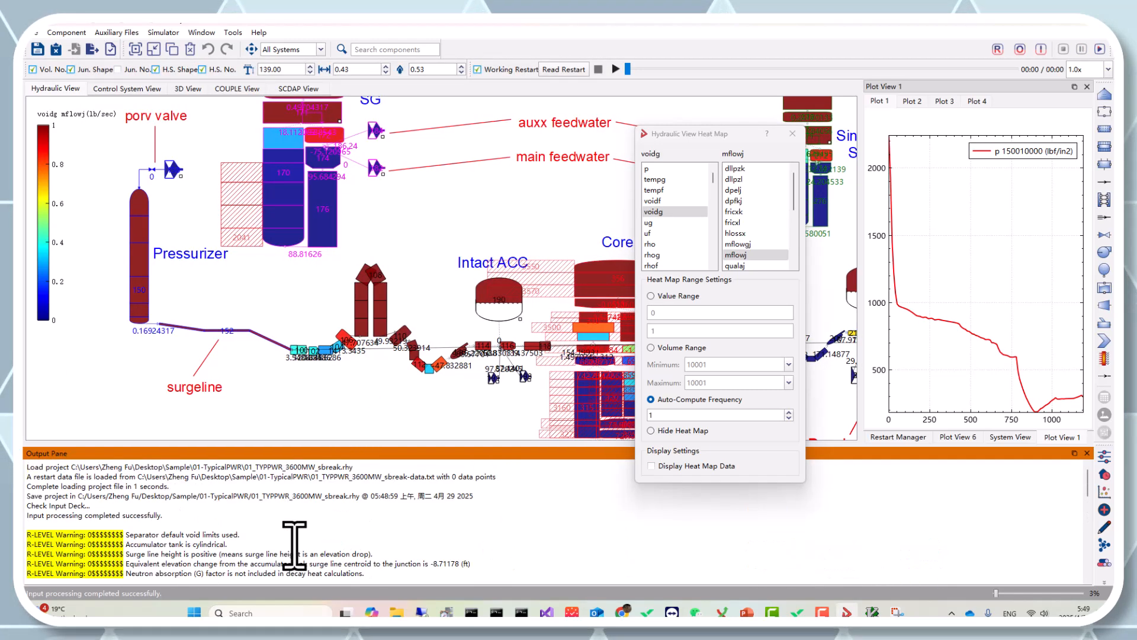
{"action": "scroll", "coordinate": [295, 542], "scroll_direction": "down", "scroll_amount": 10}
{"action": "scroll", "coordinate": [294, 542], "scroll_direction": "up", "scroll_amount": 3}
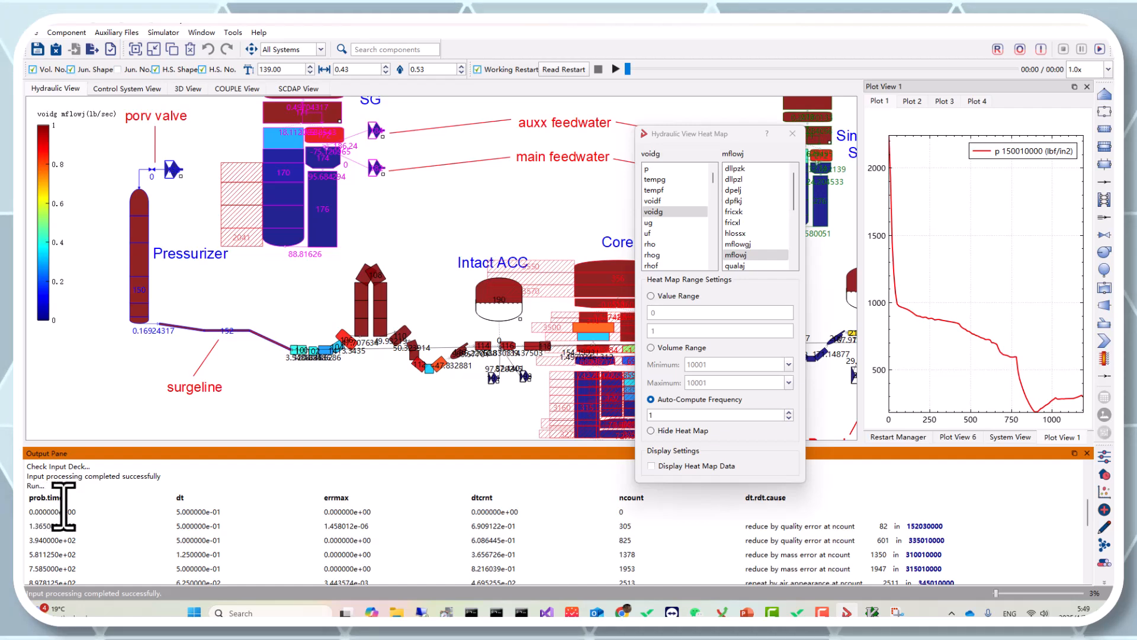
{"action": "left_click", "coordinate": [195, 513]}
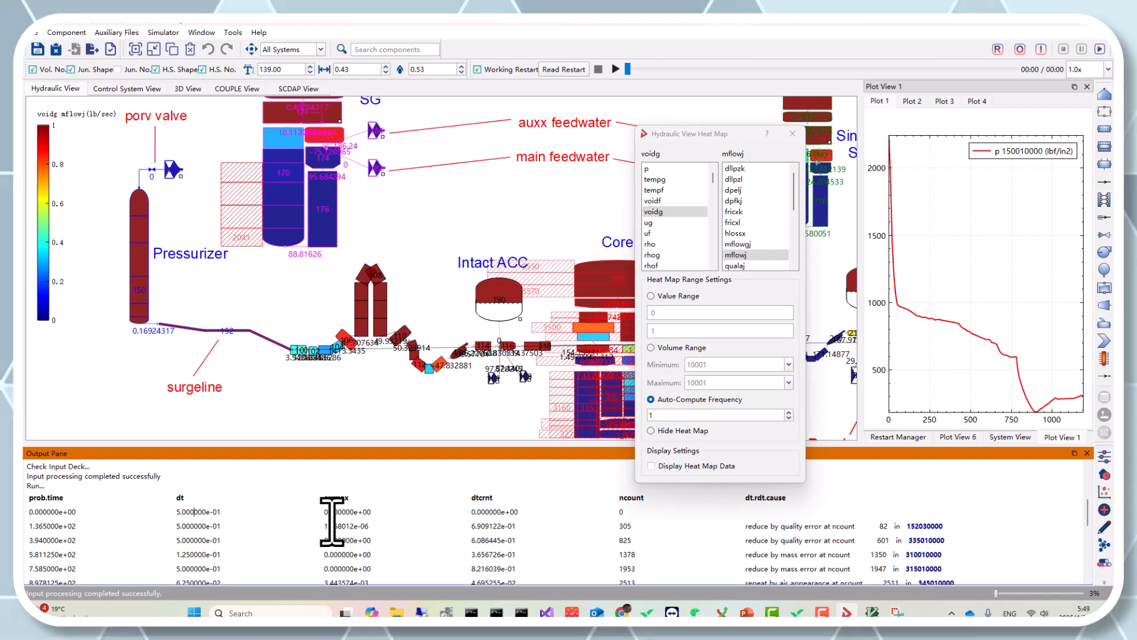
{"action": "left_click", "coordinate": [490, 513]}
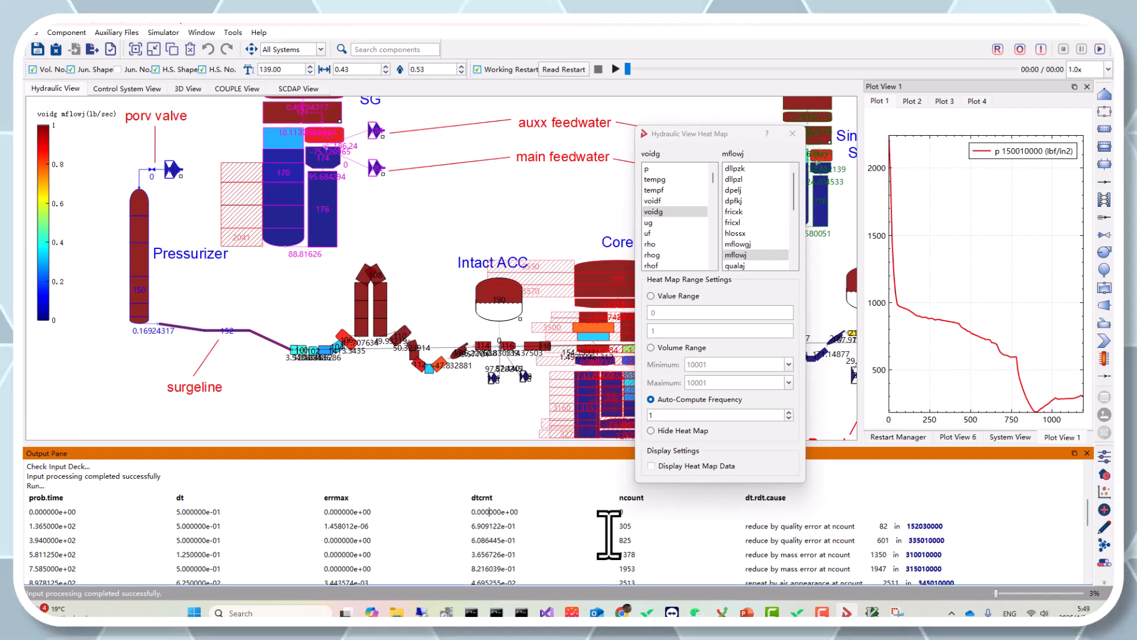
{"action": "left_click", "coordinate": [656, 513]}
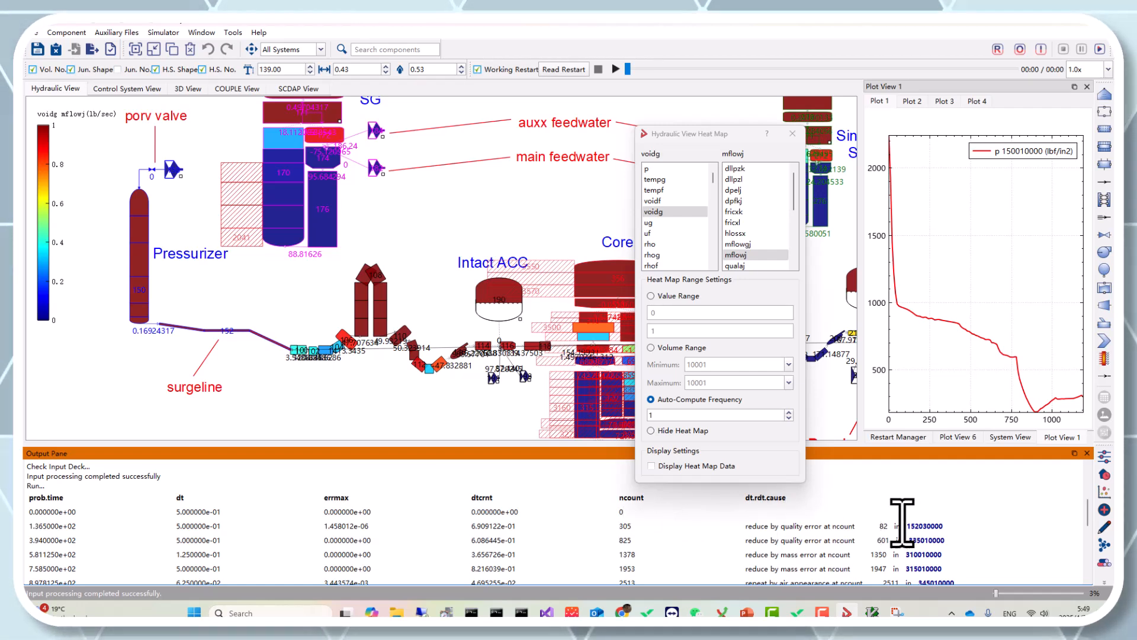
{"action": "scroll", "coordinate": [917, 509], "scroll_direction": "up", "scroll_amount": 1}
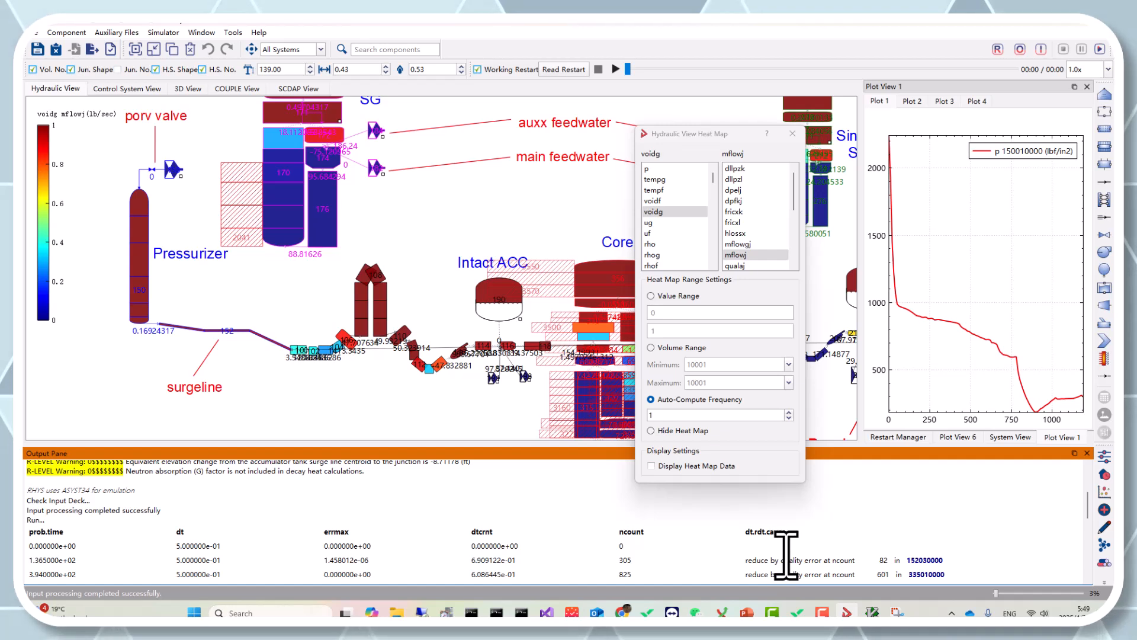
{"action": "scroll", "coordinate": [786, 555], "scroll_direction": "down", "scroll_amount": 1}
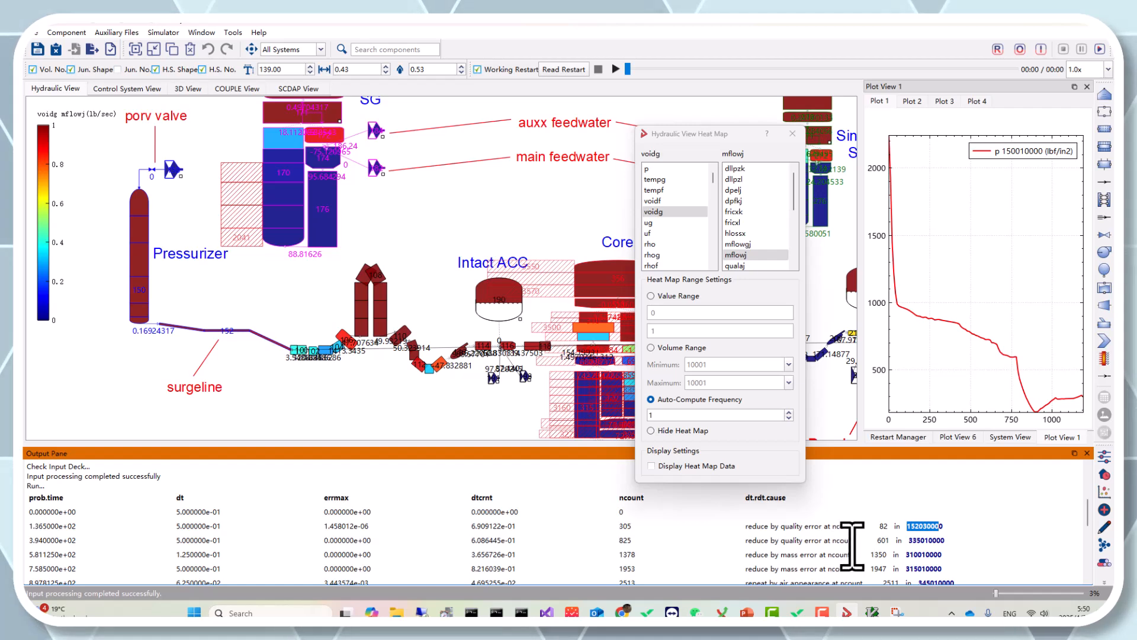
{"action": "left_click", "coordinate": [891, 527]}
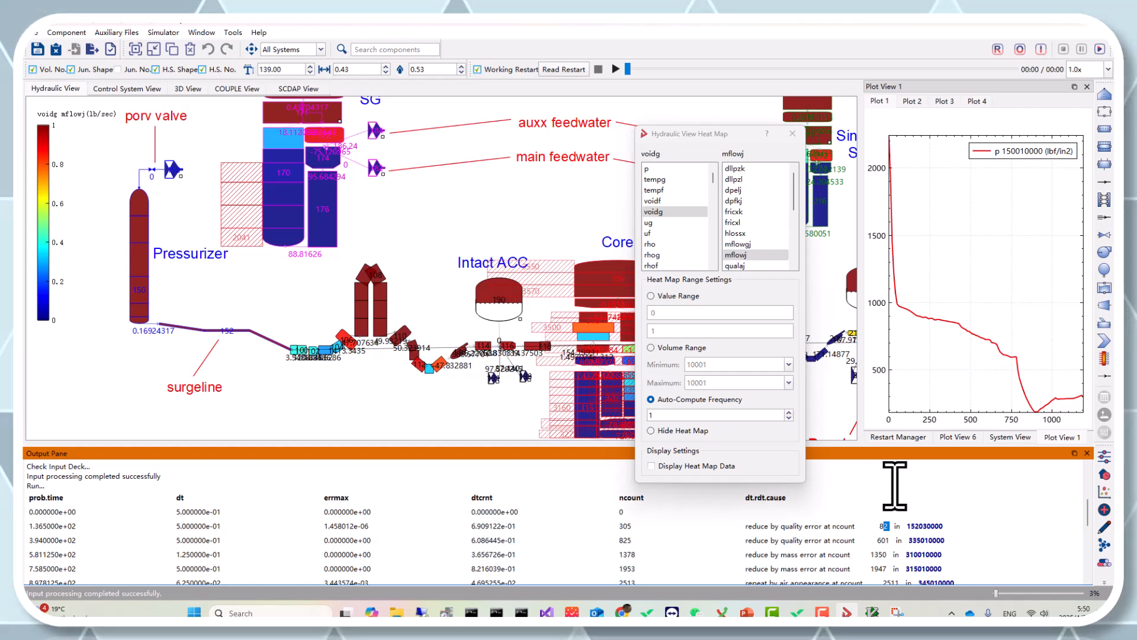
{"action": "left_click", "coordinate": [790, 535]}
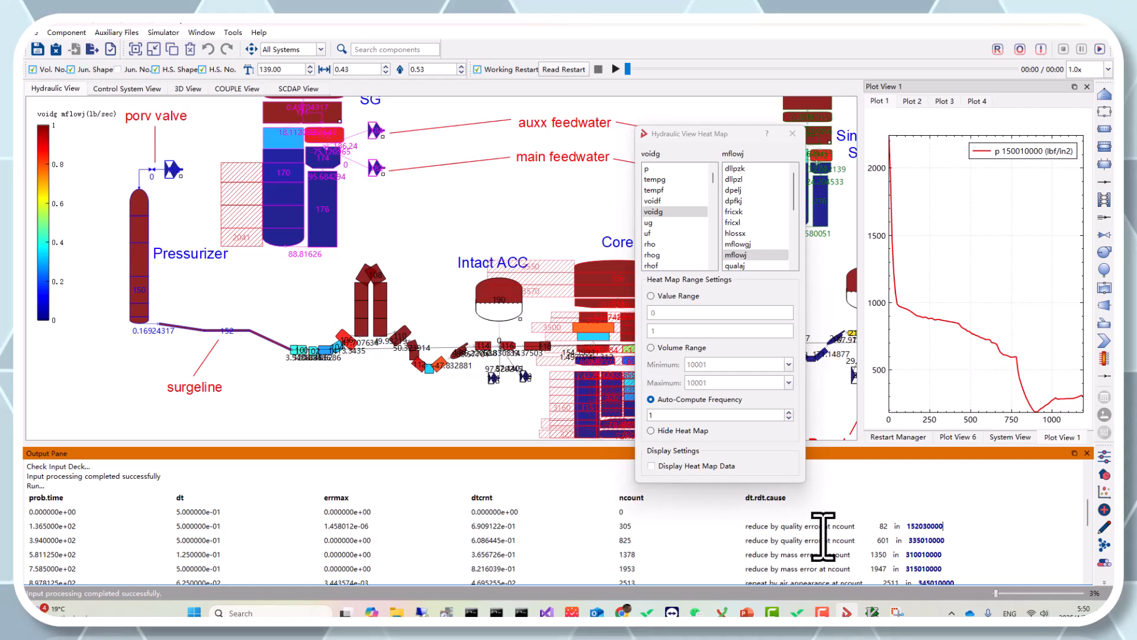
{"action": "scroll", "coordinate": [797, 542], "scroll_direction": "down", "scroll_amount": 1}
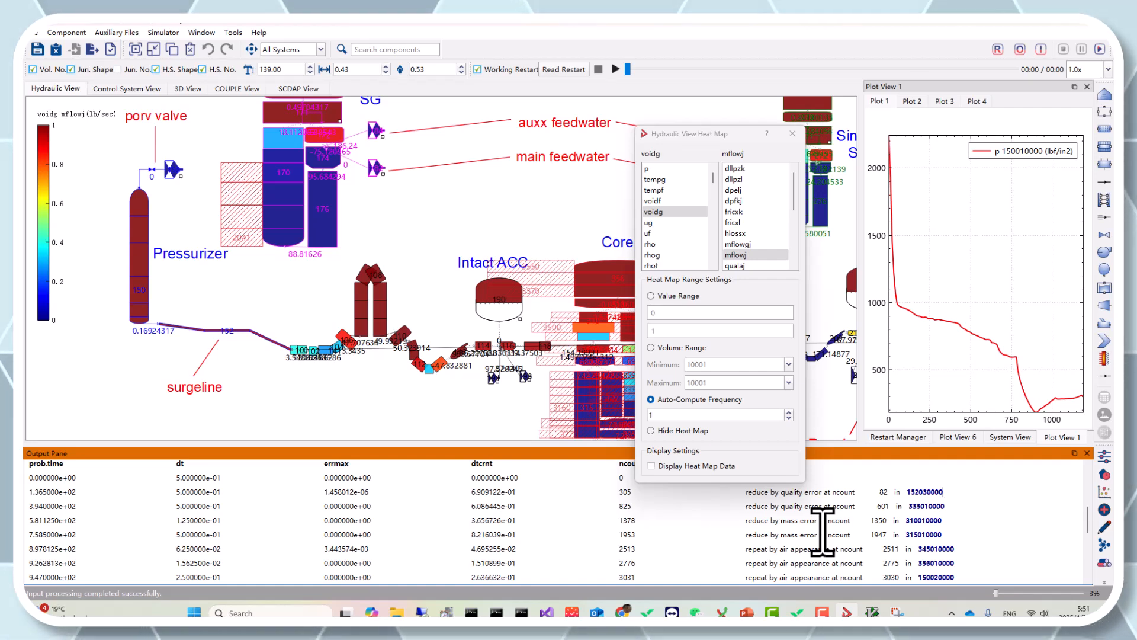
{"action": "scroll", "coordinate": [822, 529], "scroll_direction": "down", "scroll_amount": 1}
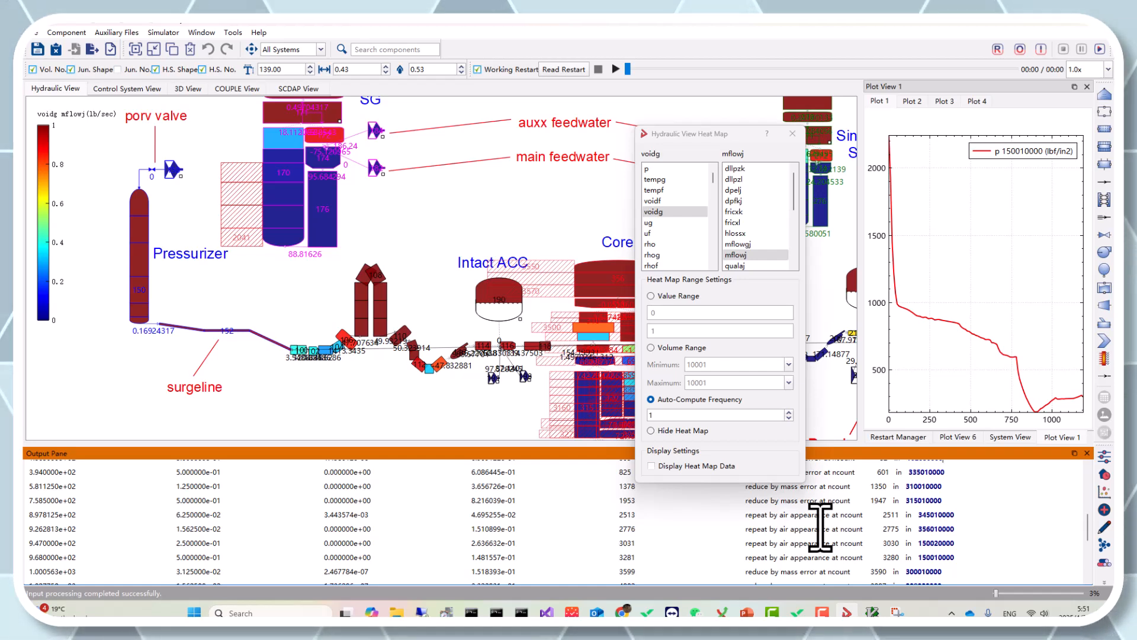
{"action": "scroll", "coordinate": [823, 526], "scroll_direction": "down", "scroll_amount": 1}
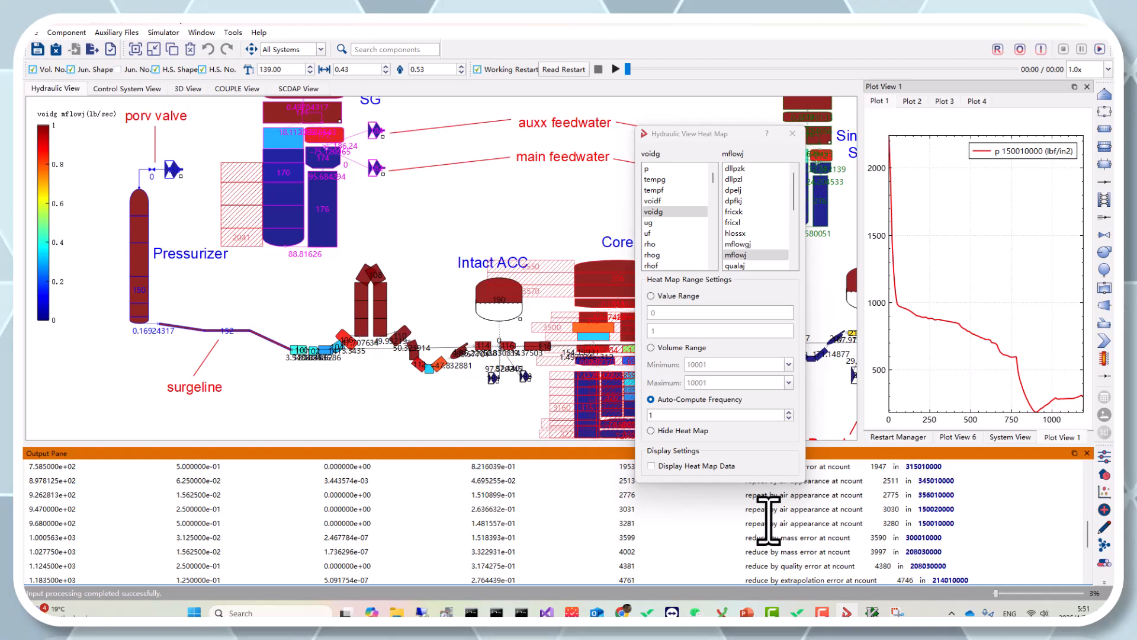
{"action": "scroll", "coordinate": [817, 557], "scroll_direction": "down", "scroll_amount": 3}
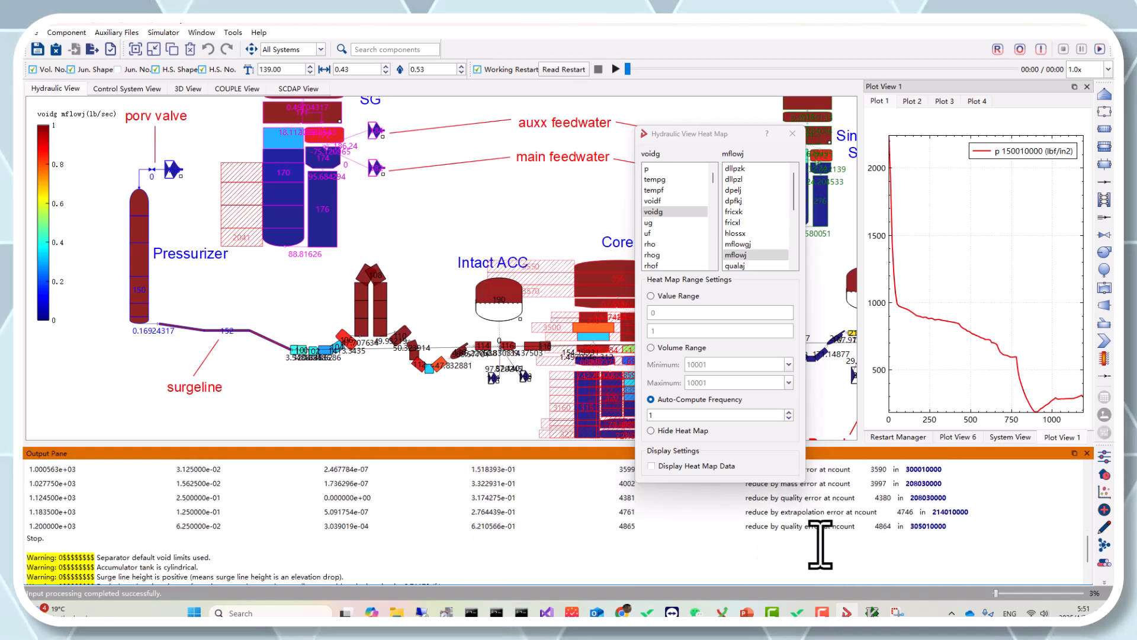
{"action": "scroll", "coordinate": [943, 524], "scroll_direction": "up", "scroll_amount": 2}
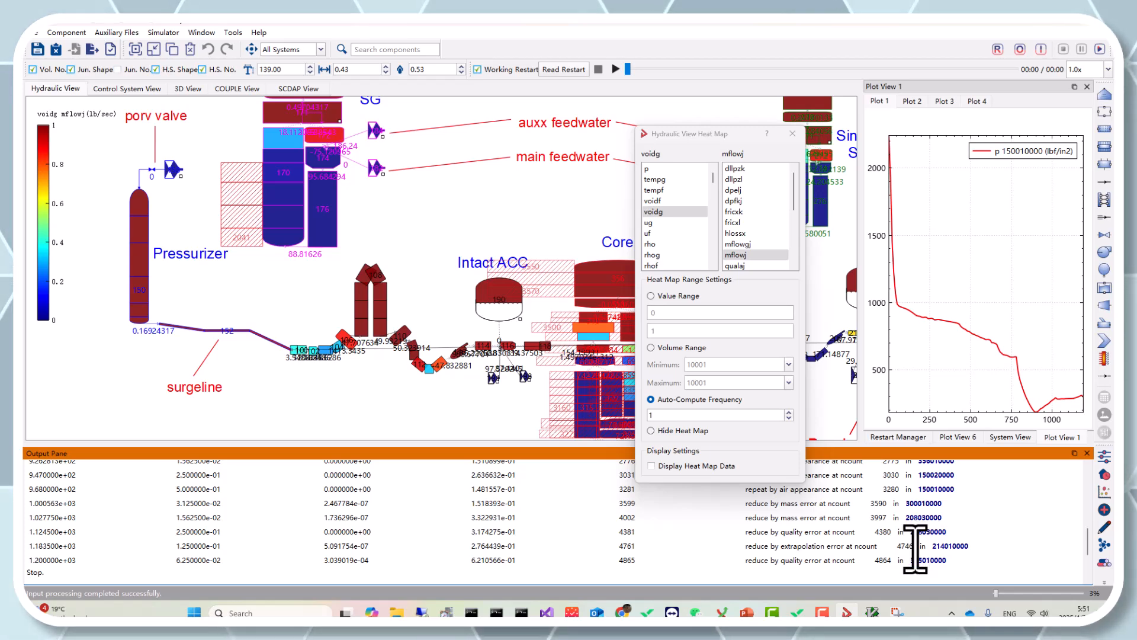
{"action": "scroll", "coordinate": [889, 543], "scroll_direction": "up", "scroll_amount": 10}
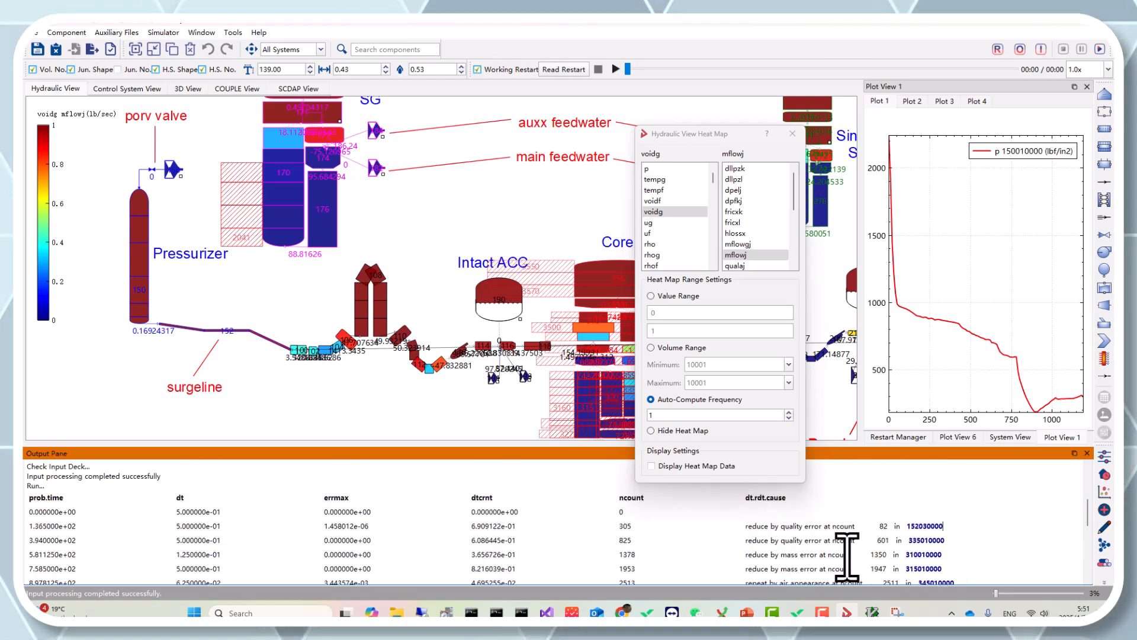
{"action": "scroll", "coordinate": [777, 536], "scroll_direction": "up", "scroll_amount": 3}
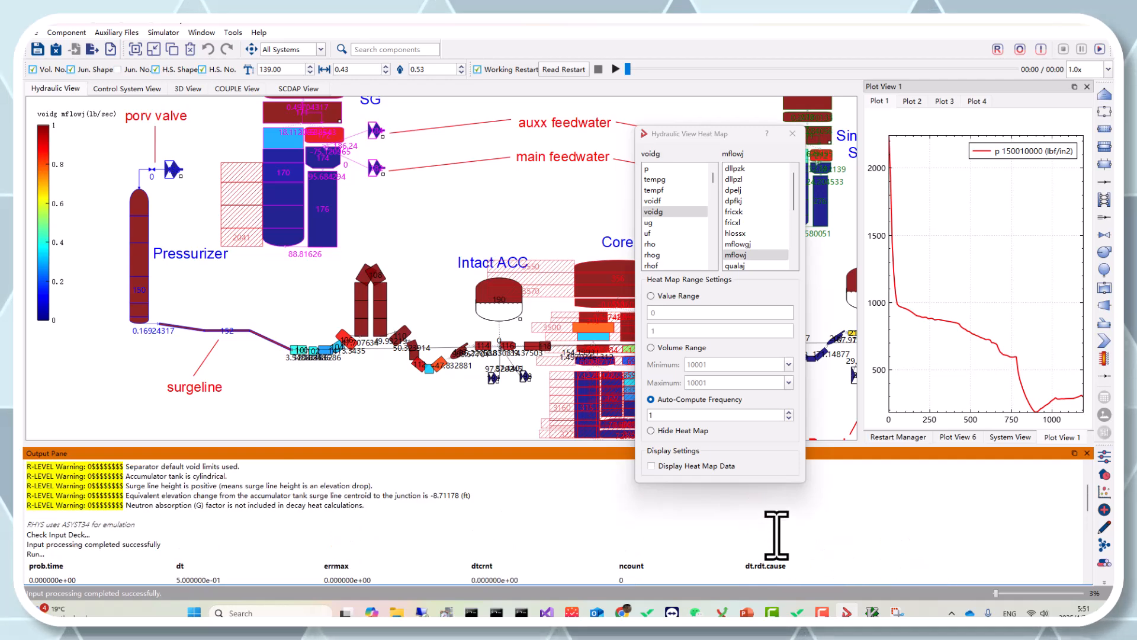
{"action": "scroll", "coordinate": [776, 535], "scroll_direction": "down", "scroll_amount": 3}
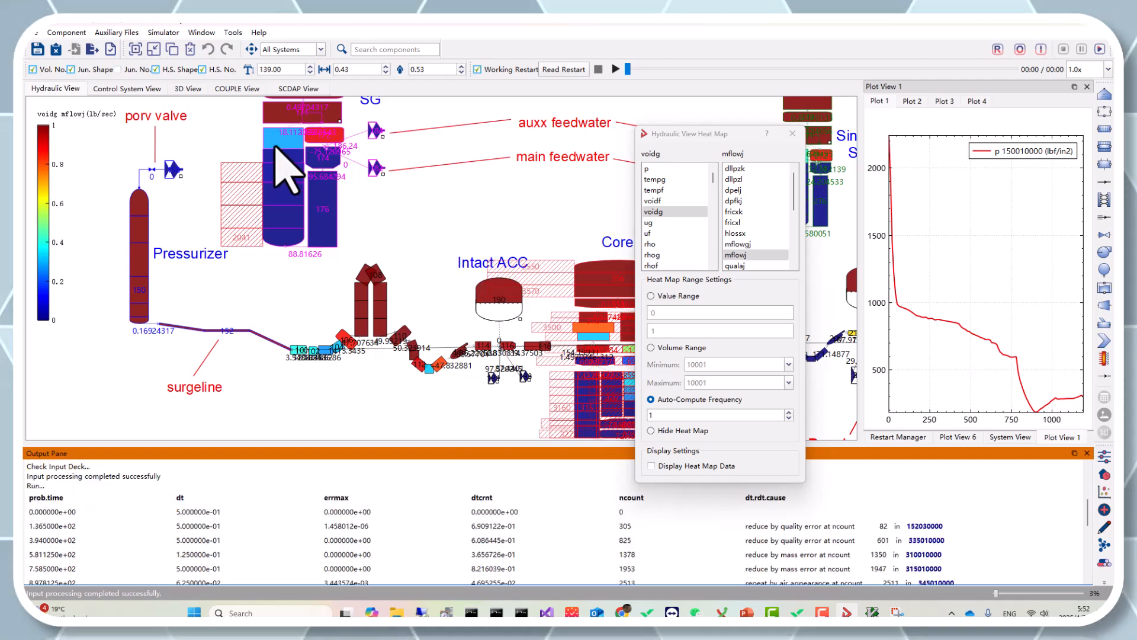
View the model in the 3D View and close the heat map settings dialog
{"action": "left_click", "coordinate": [188, 88]}
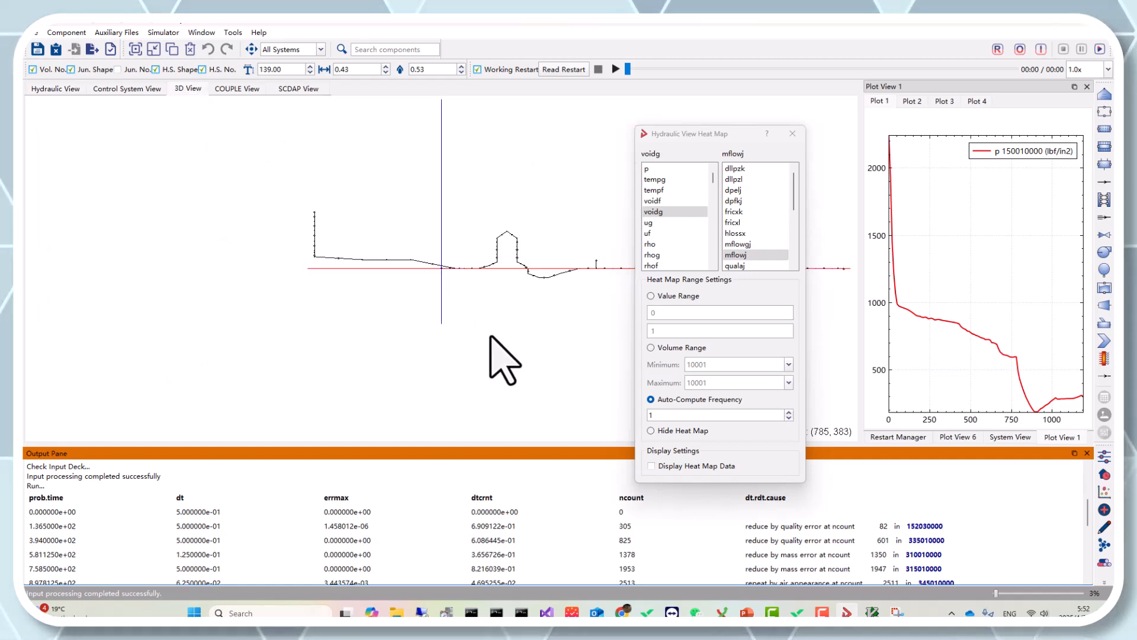
{"action": "left_click", "coordinate": [792, 135]}
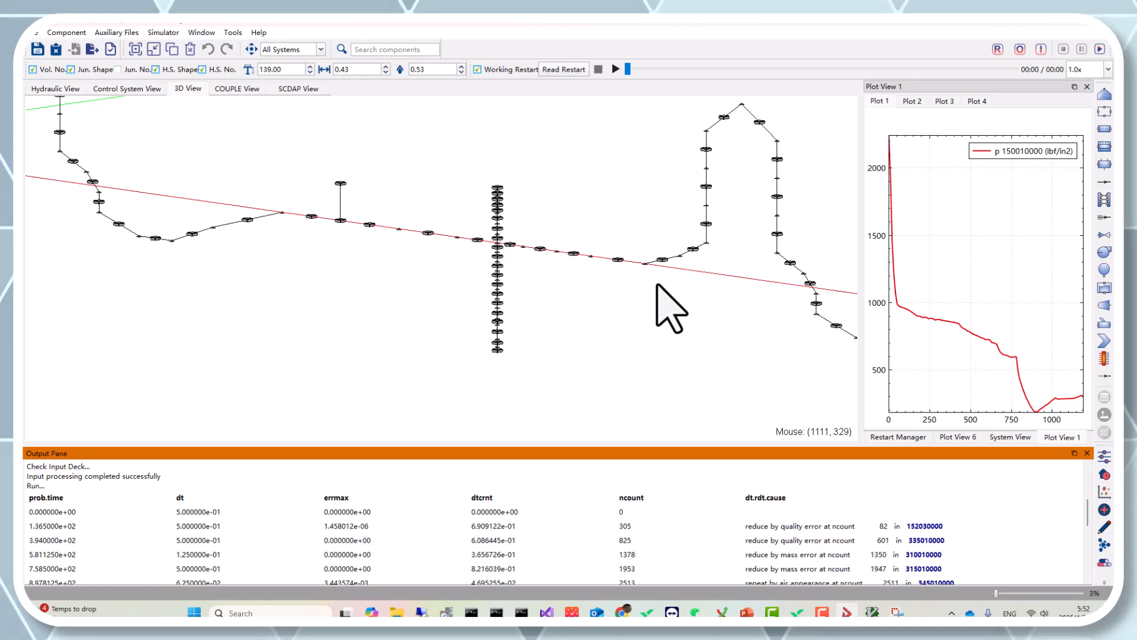
Return to the Hydraulic View and open the simulation output file in the editor, jumping to its end
{"action": "left_click", "coordinate": [66, 90]}
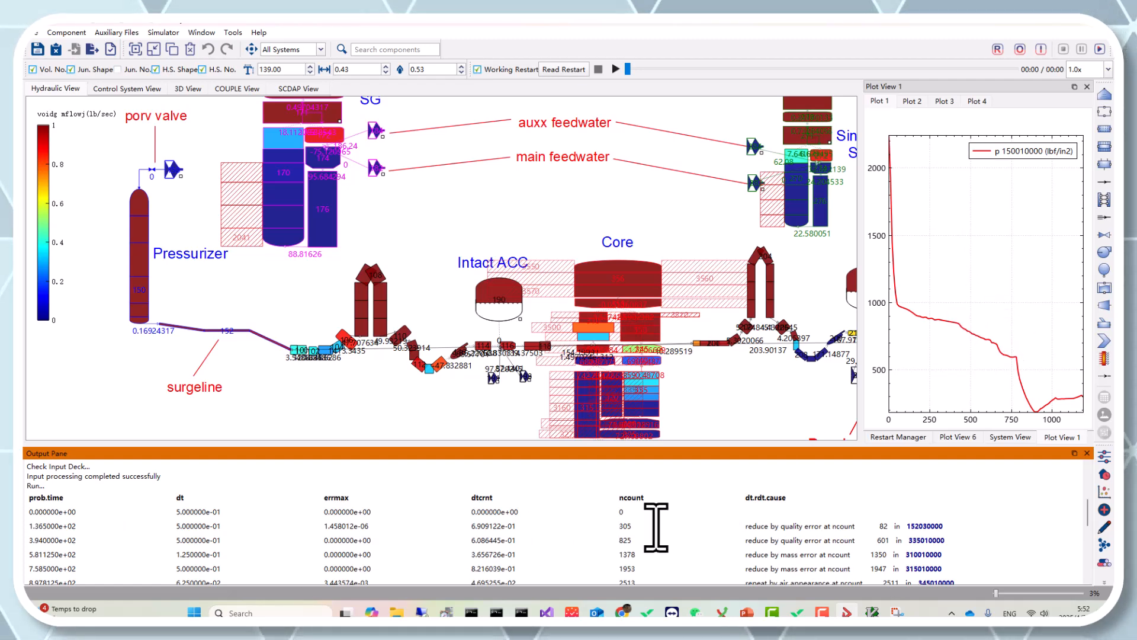
{"action": "scroll", "coordinate": [656, 527], "scroll_direction": "down", "scroll_amount": 4}
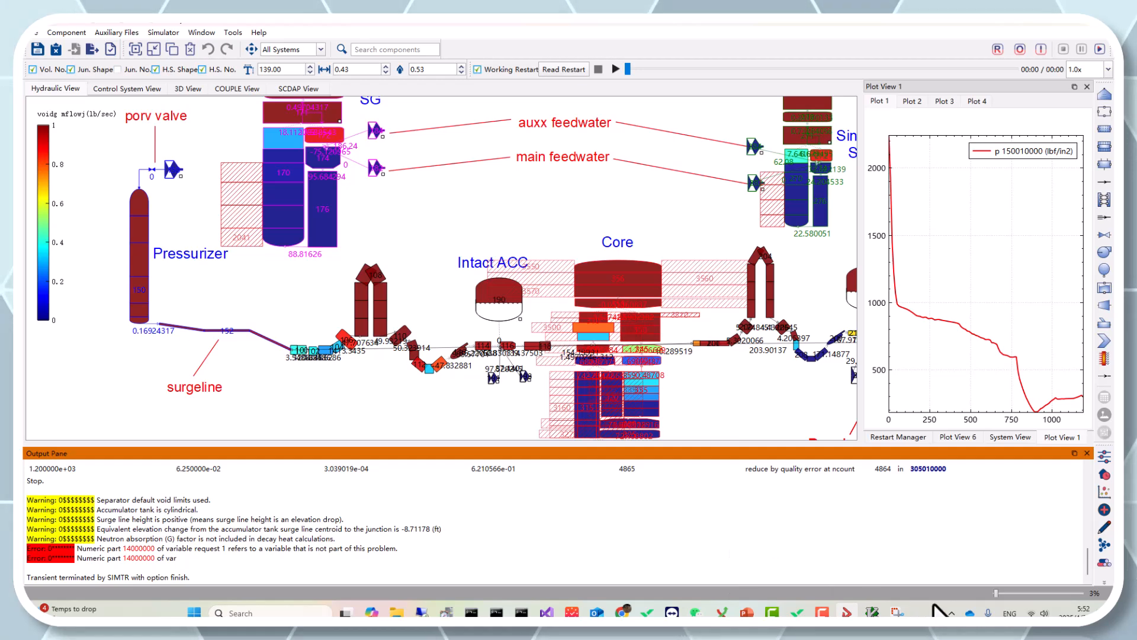
{"action": "left_click", "coordinate": [1019, 49]}
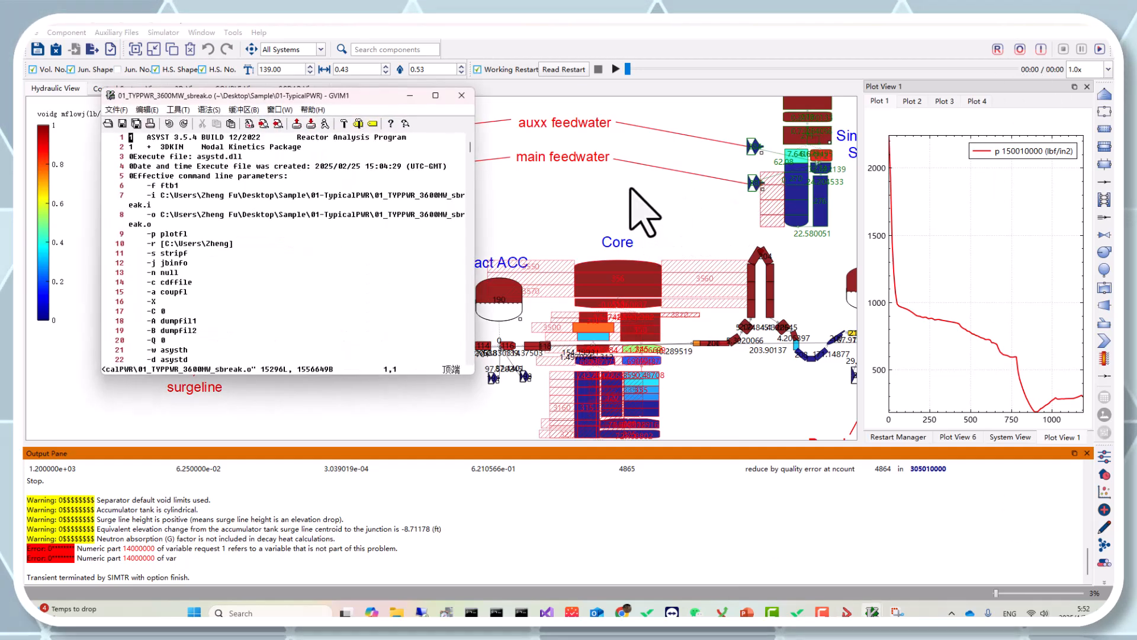
{"action": "key", "text": "super+Up"}
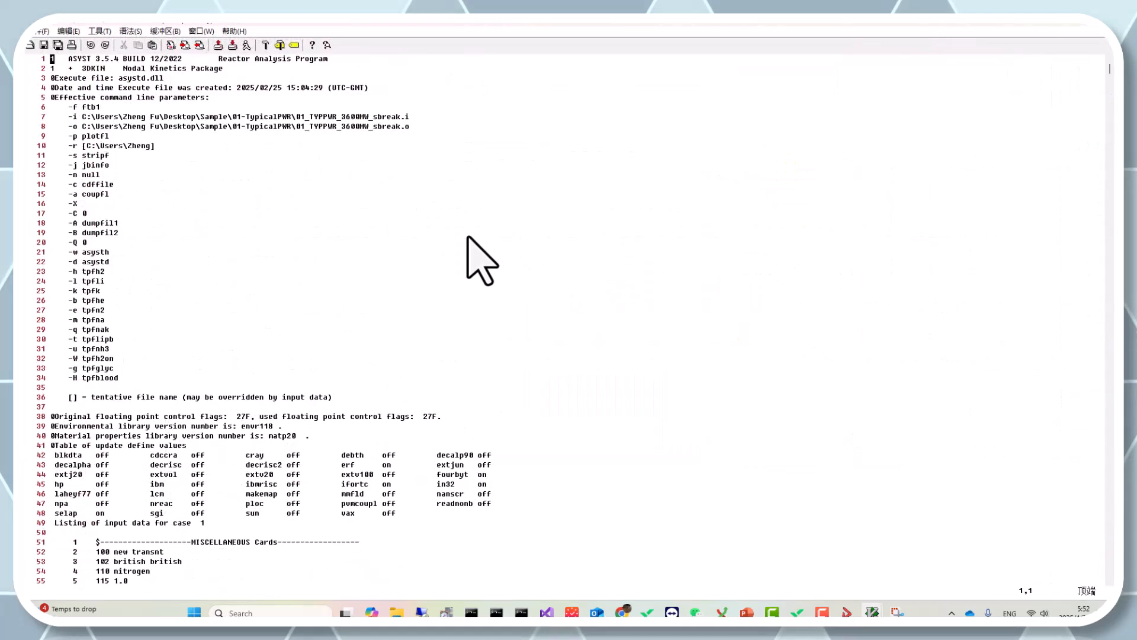
{"action": "key", "text": "shift+g"}
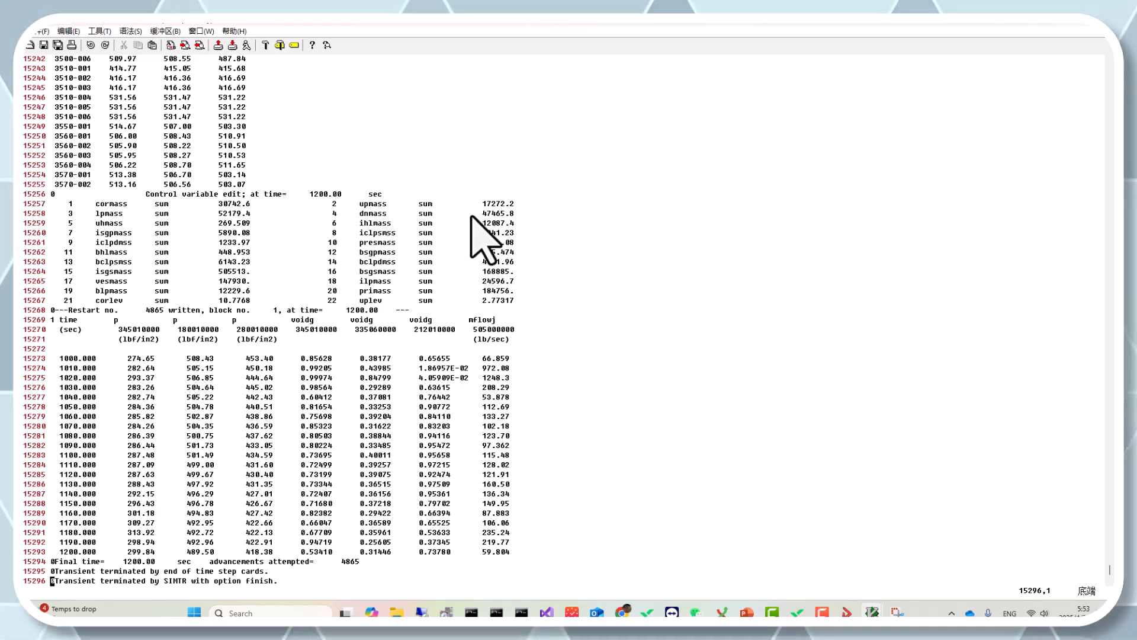
Close the output file editor and pan the hydraulic view toward the core and break valve
{"action": "left_click_drag", "start_coordinate": [533, 22], "coordinate": [496, 273]}
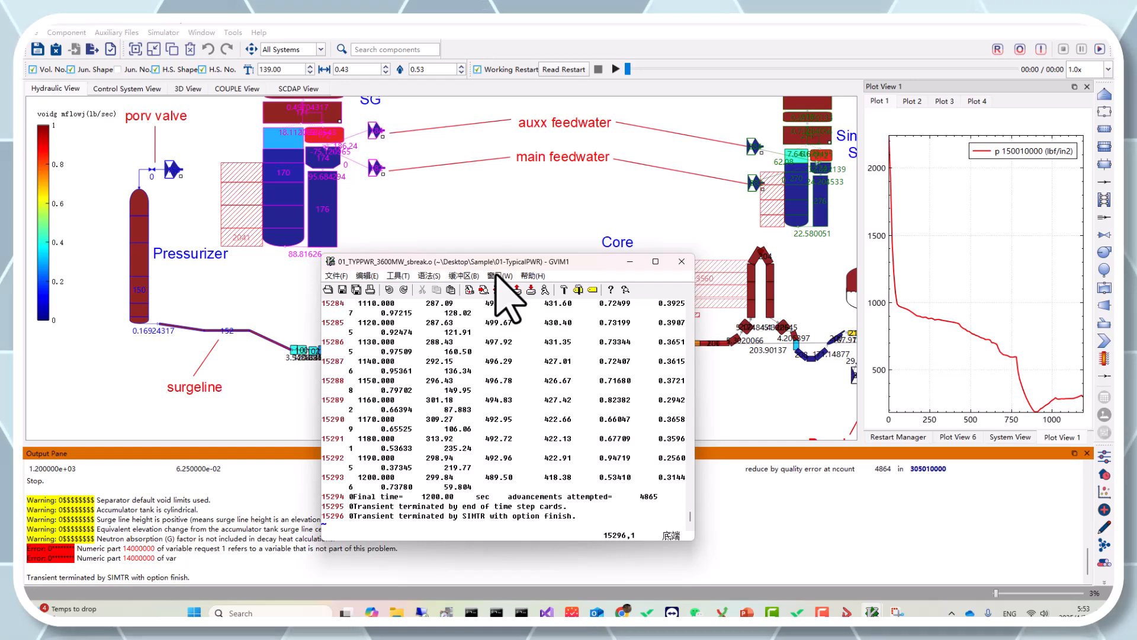
{"action": "left_click", "coordinate": [681, 262]}
{"action": "left_click_drag", "start_coordinate": [717, 403], "coordinate": [536, 381]}
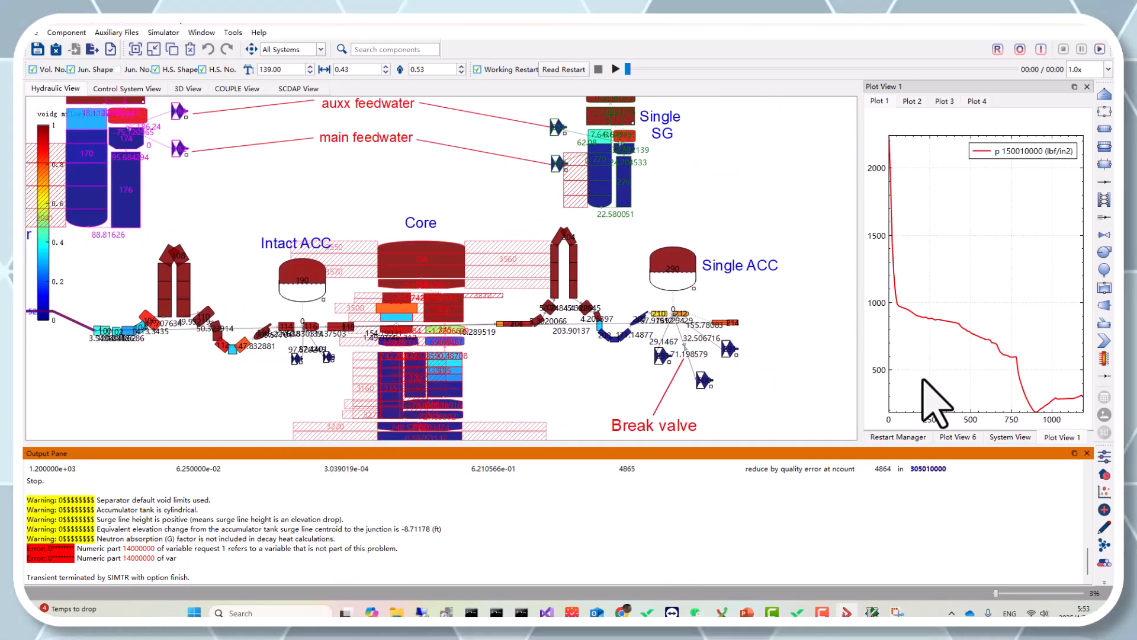
Show the System View panel, then resume the simulation run and pause it again
{"action": "left_click", "coordinate": [1009, 436]}
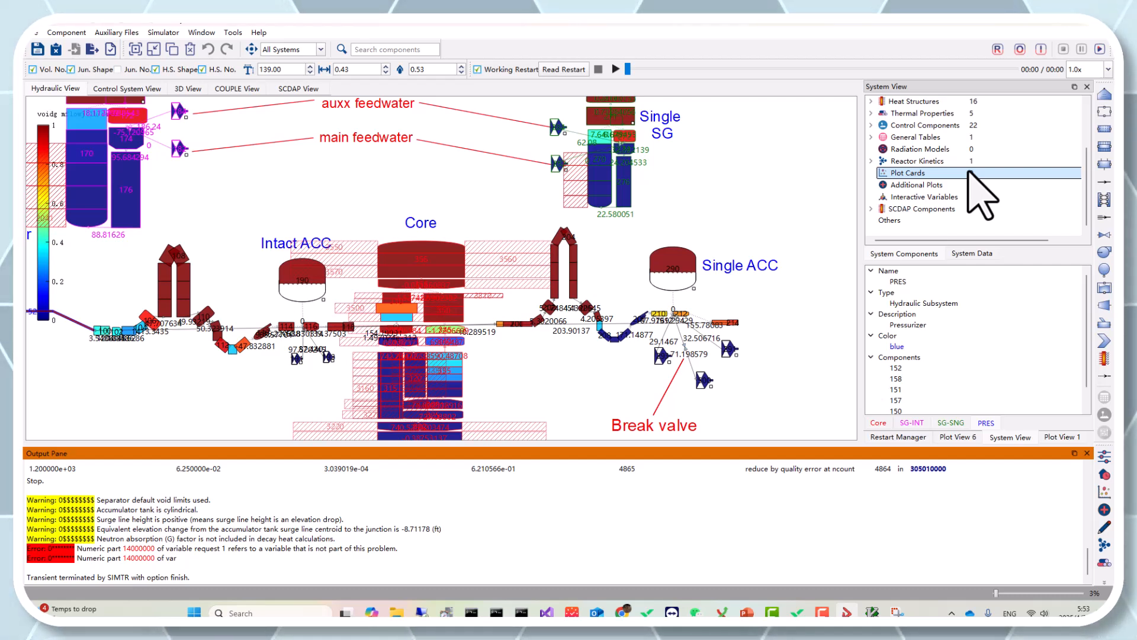
{"action": "left_click", "coordinate": [1100, 50]}
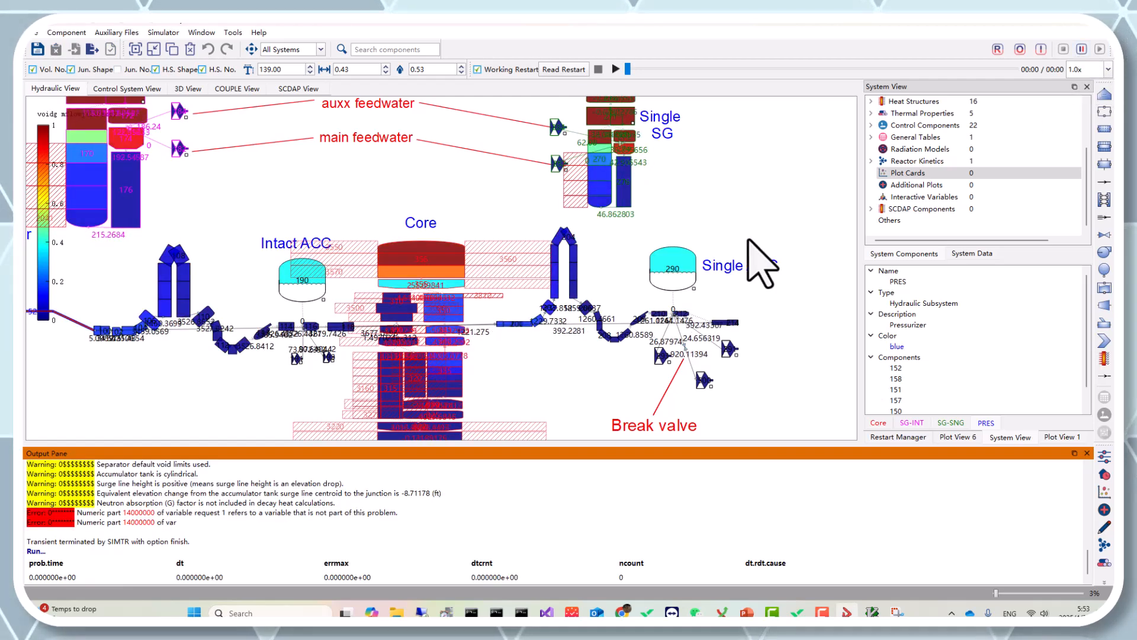
{"action": "left_click", "coordinate": [1081, 50]}
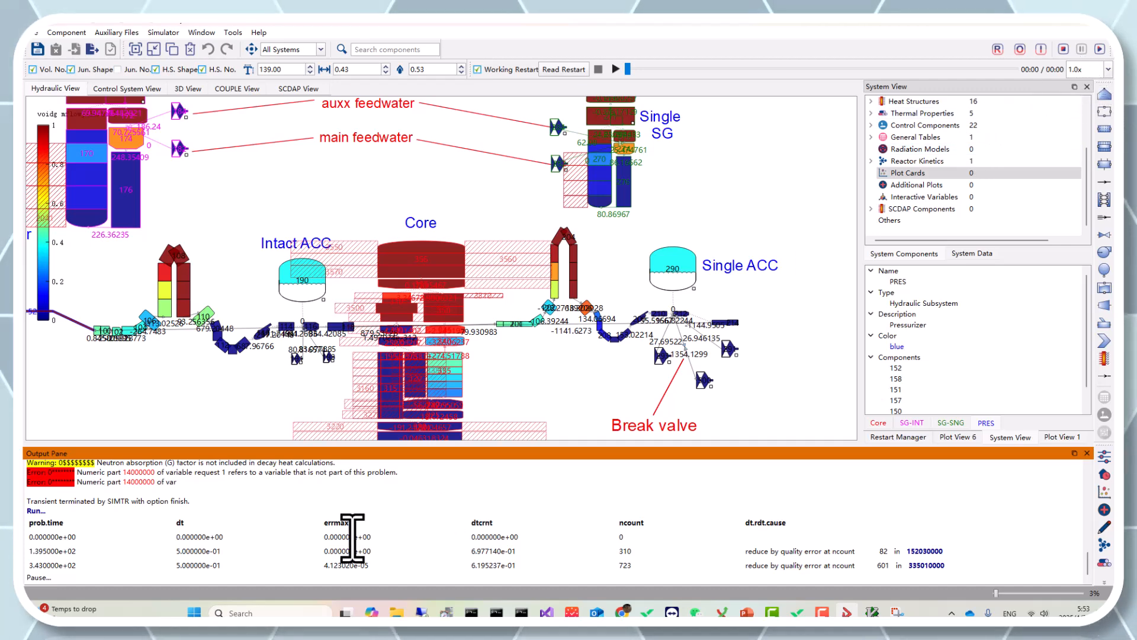
Open the Hydraulic View Heat Map settings and select Hide Heat Map
{"action": "left_click_drag", "start_coordinate": [176, 413], "coordinate": [263, 404]}
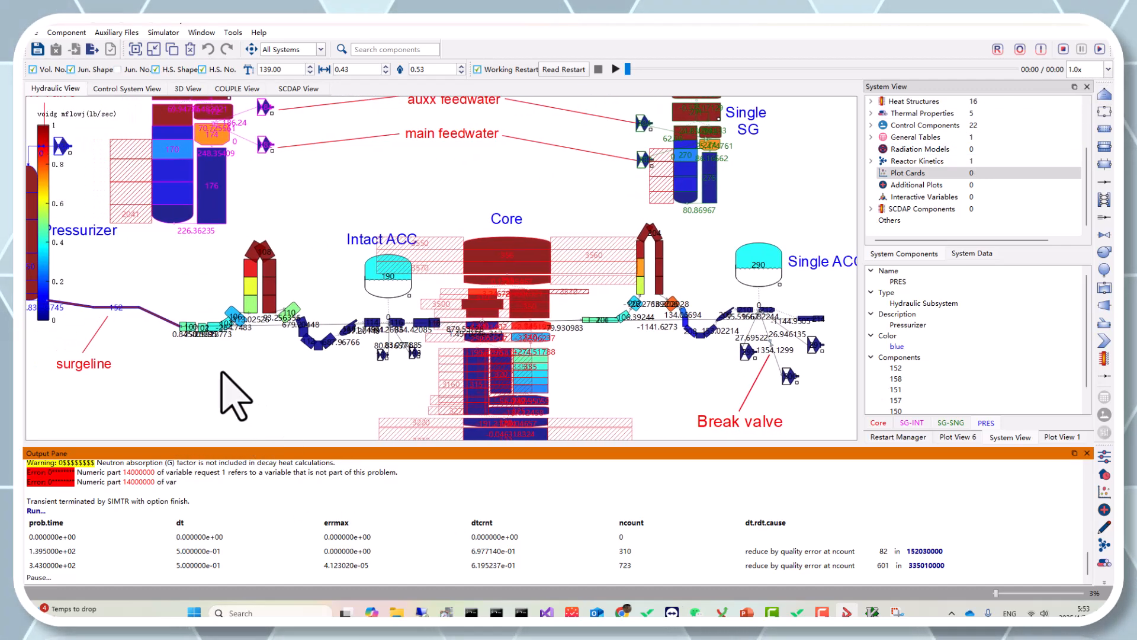
{"action": "left_click_drag", "start_coordinate": [253, 359], "coordinate": [322, 419]}
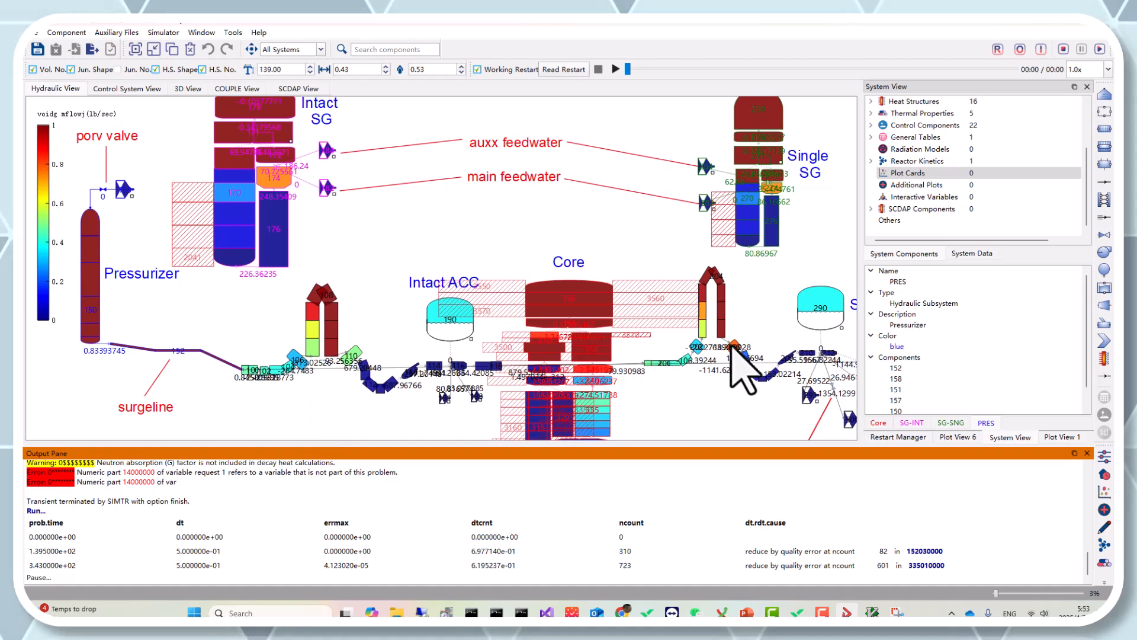
{"action": "left_click", "coordinate": [176, 33]}
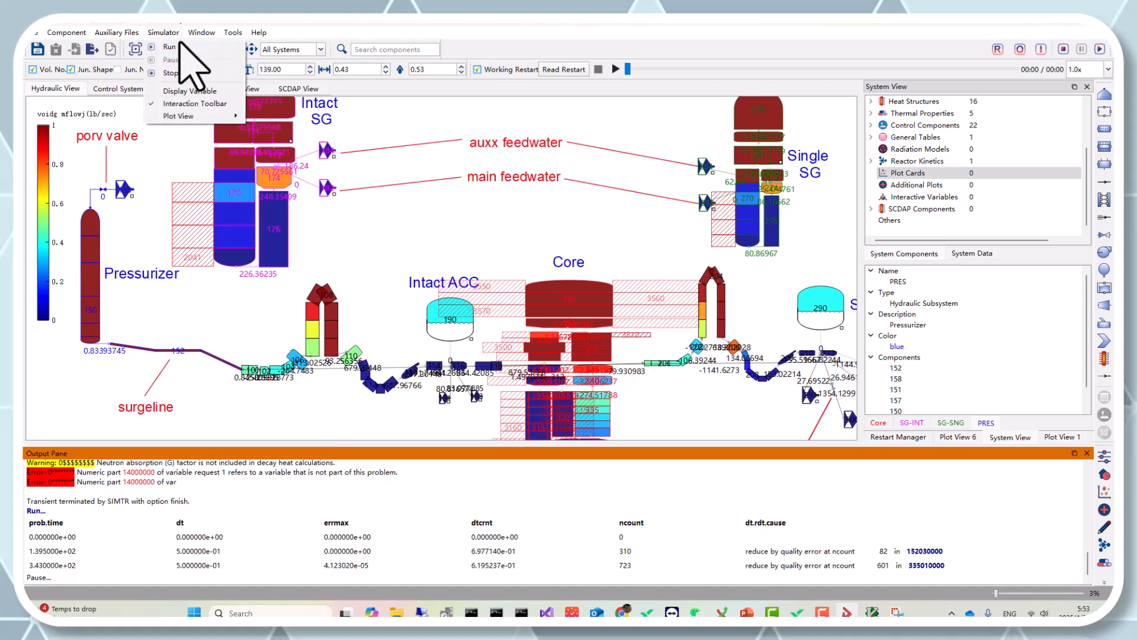
{"action": "left_click", "coordinate": [202, 92]}
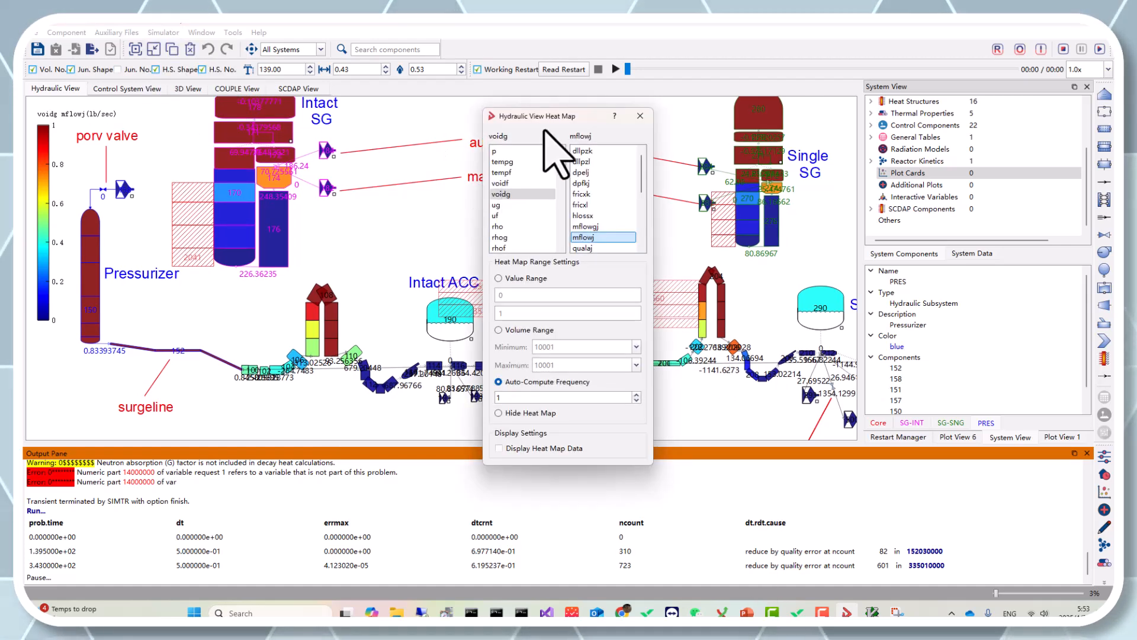
{"action": "left_click_drag", "start_coordinate": [558, 122], "coordinate": [637, 122]}
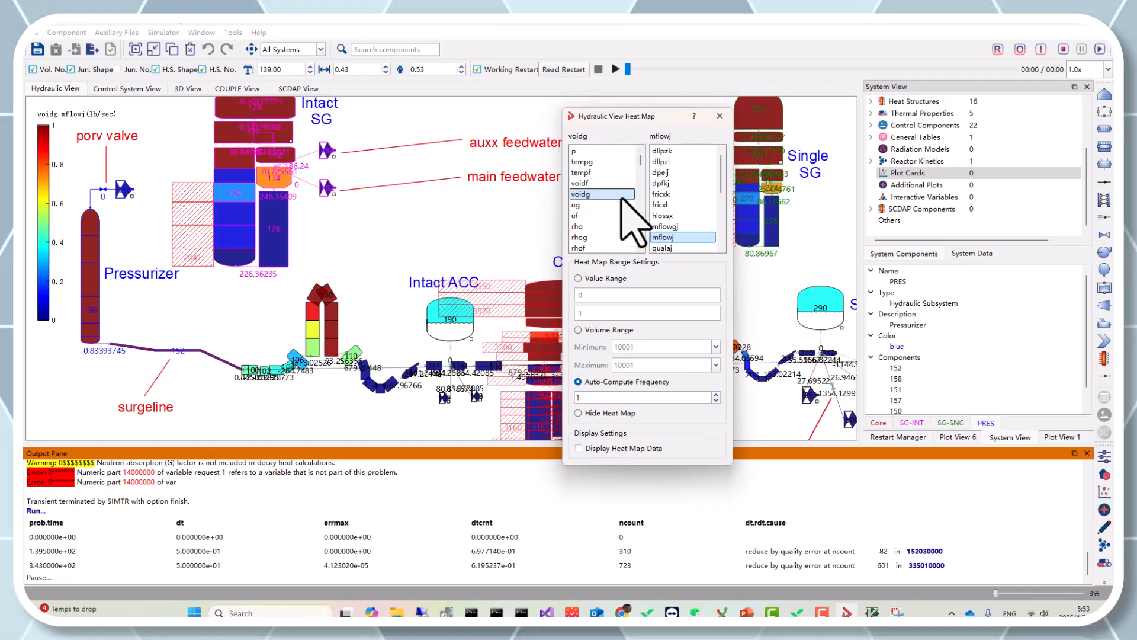
{"action": "left_click", "coordinate": [600, 413]}
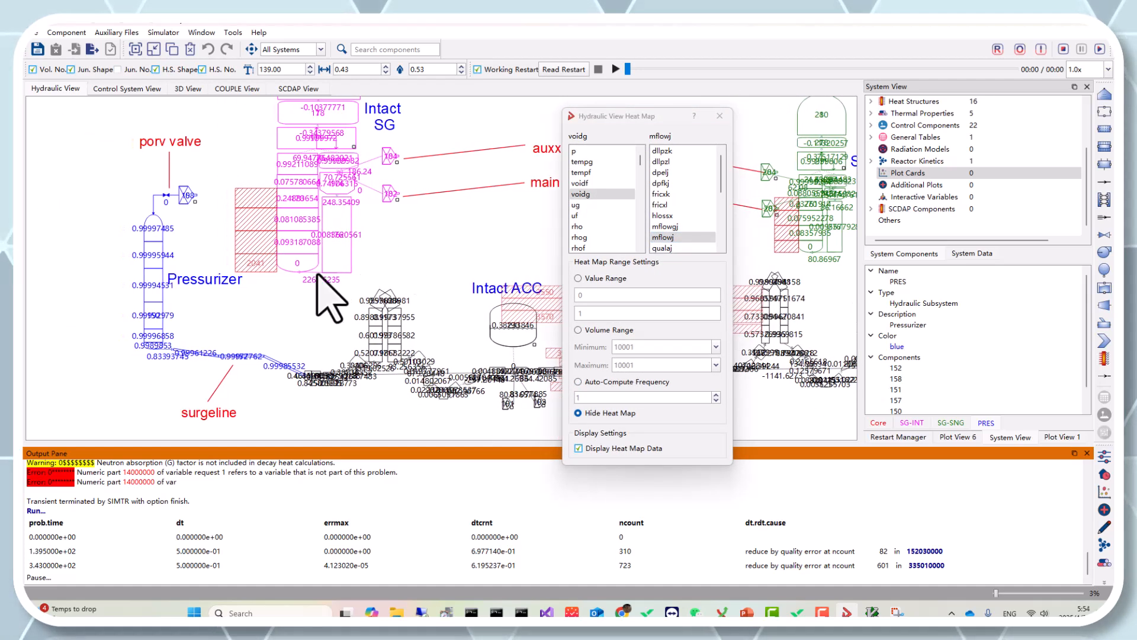
Turn on Display Heat Map Data so the variable values appear on the components
{"action": "left_click", "coordinate": [607, 449]}
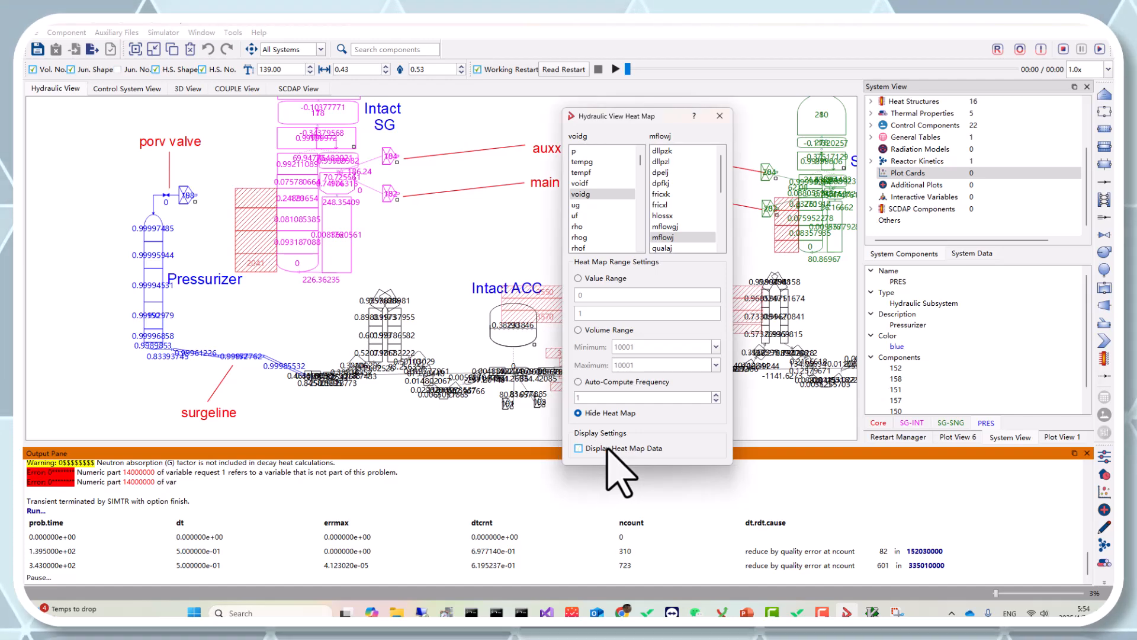
{"action": "left_click", "coordinate": [402, 270]}
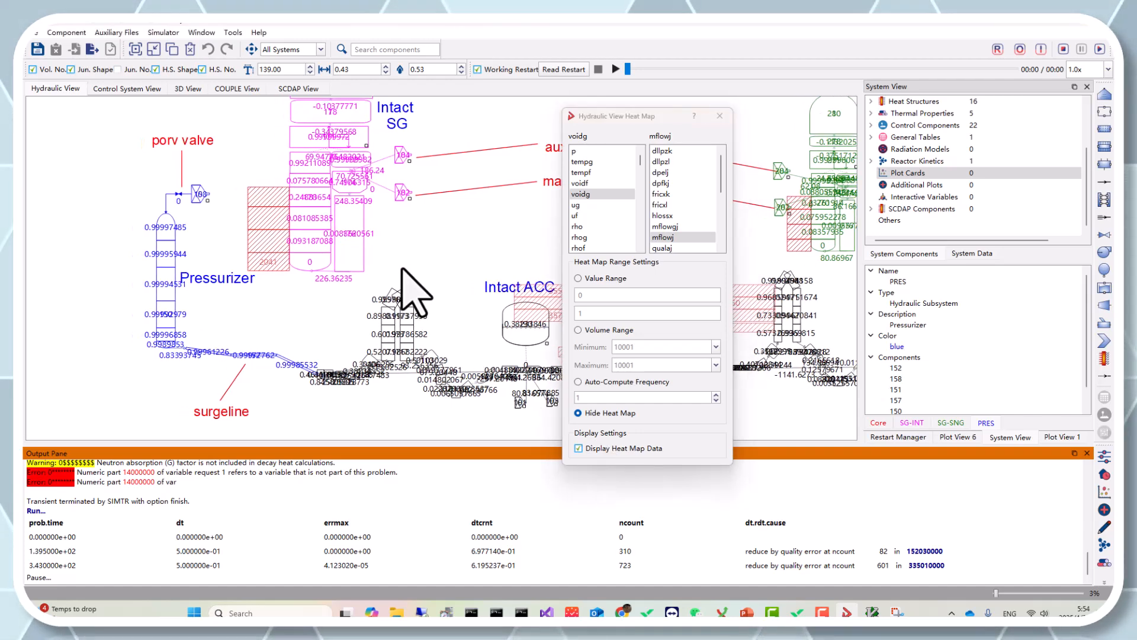
{"action": "left_click", "coordinate": [606, 455]}
{"action": "left_click", "coordinate": [474, 291]}
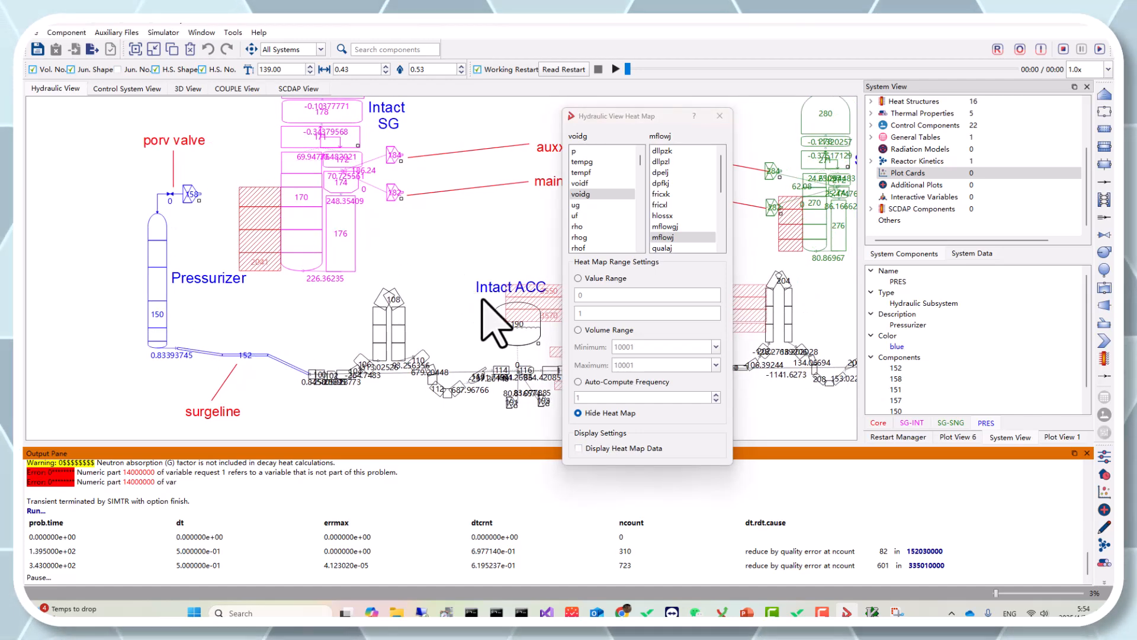
{"action": "left_click", "coordinate": [608, 449]}
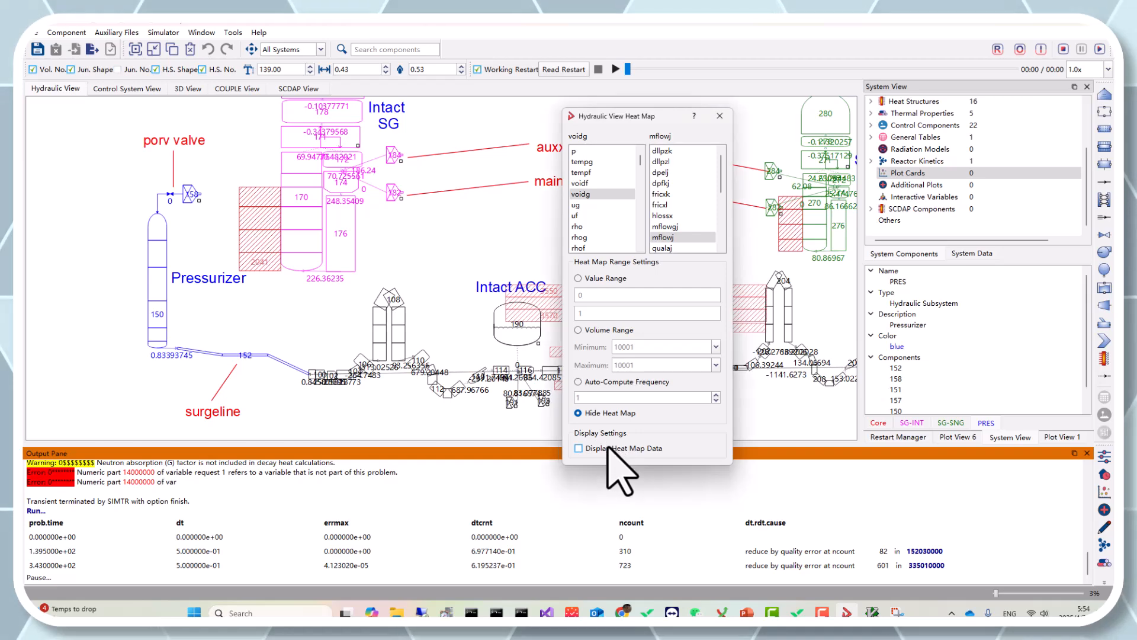
Zoom in on the pressurizer's values, then resume the simulation and pause it again
{"action": "left_click", "coordinate": [312, 315]}
{"action": "left_click_drag", "start_coordinate": [312, 315], "coordinate": [332, 315]}
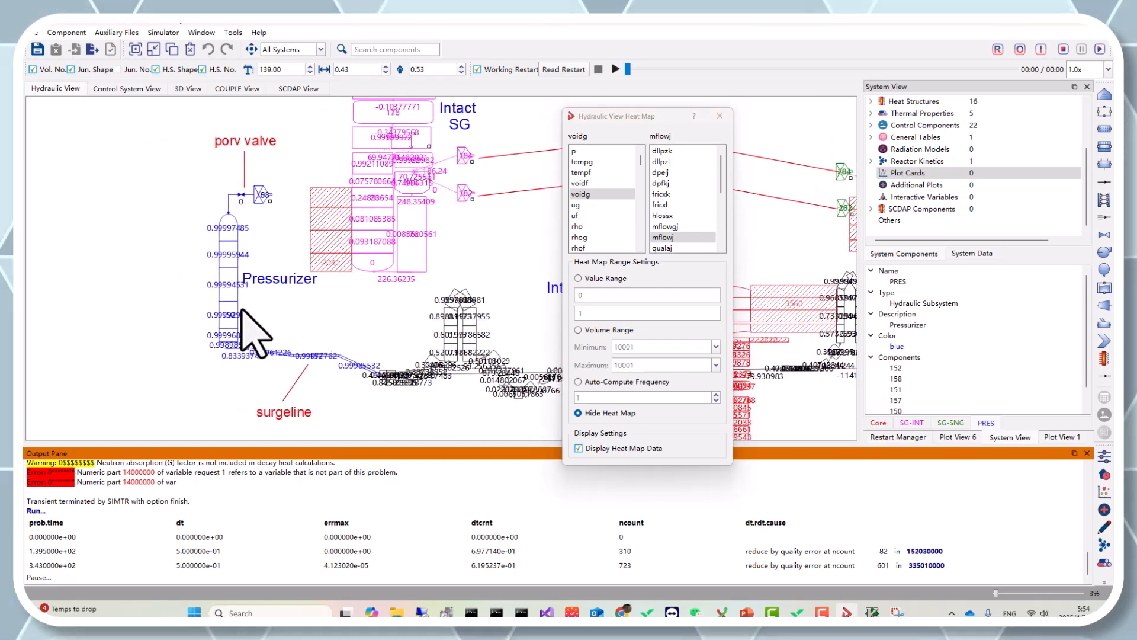
{"action": "scroll", "coordinate": [241, 309], "scroll_direction": "up", "scroll_amount": 2}
{"action": "left_click_drag", "start_coordinate": [185, 263], "coordinate": [310, 305]}
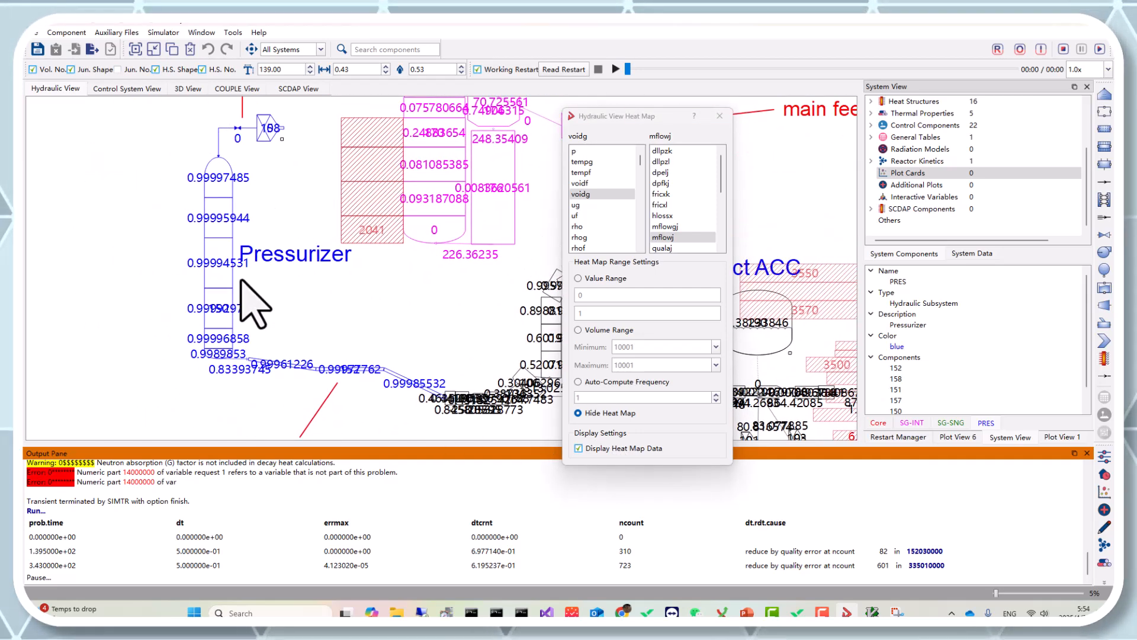
{"action": "left_click", "coordinate": [1098, 48]}
{"action": "left_click", "coordinate": [1079, 48]}
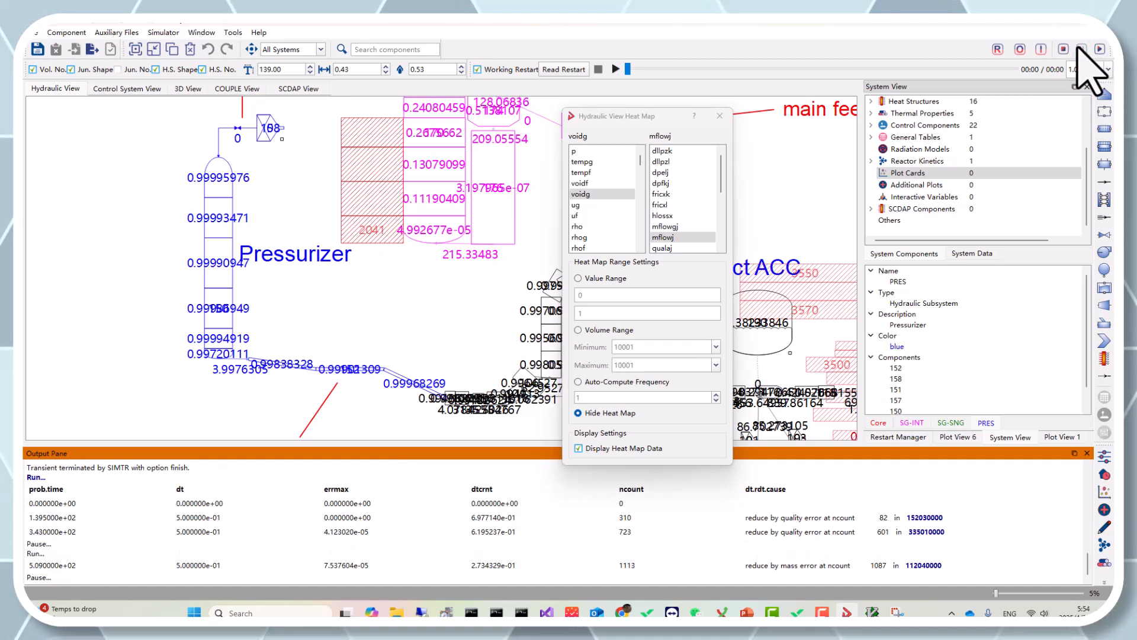